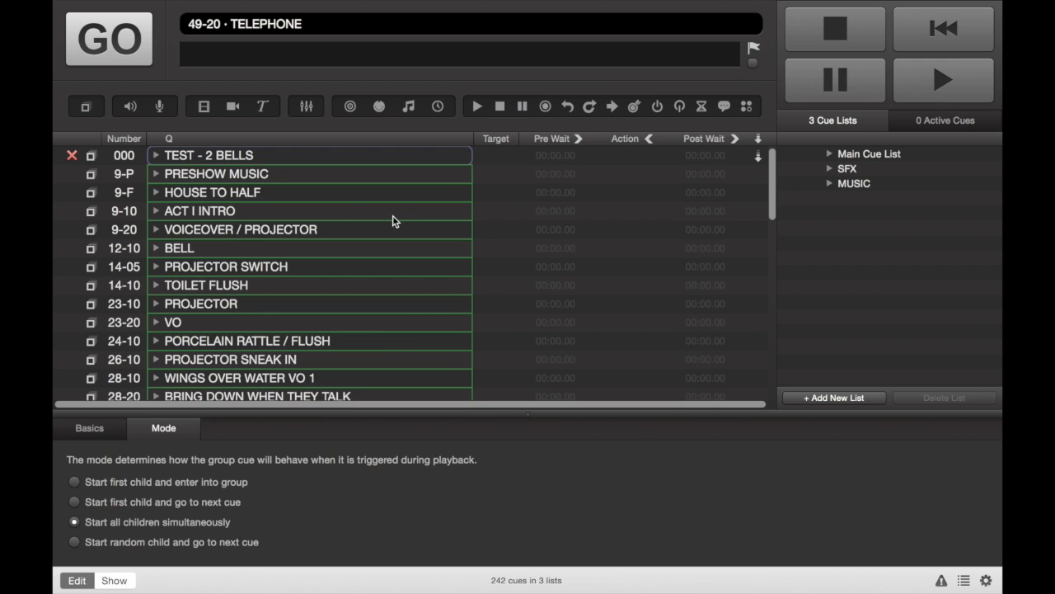
Scroll through the Main Cue List to examine the group cues and their contents
scroll(365, 290, "down", 8)
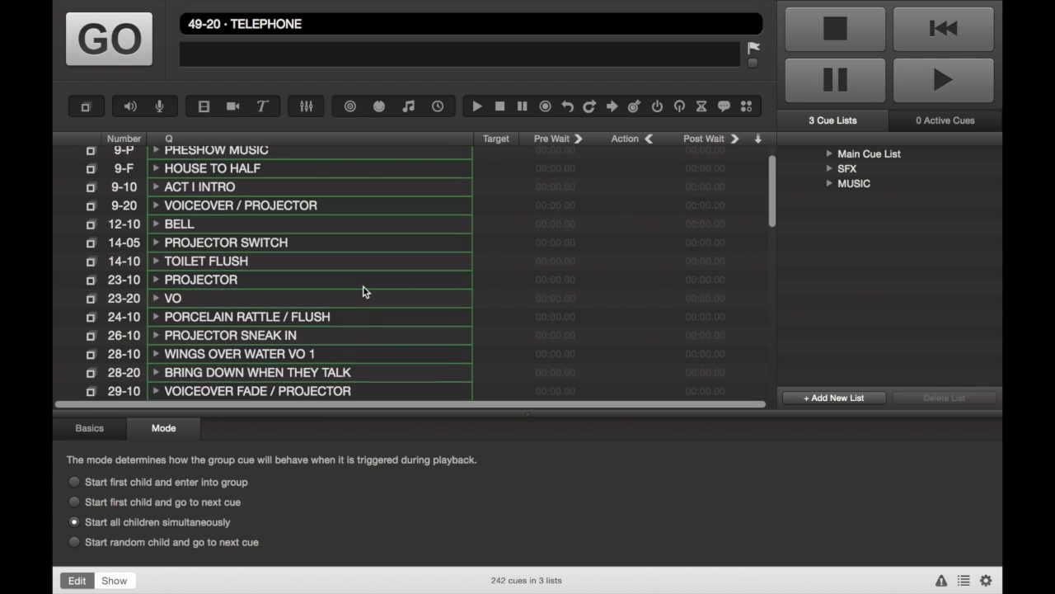
scroll(365, 289, "down", 12)
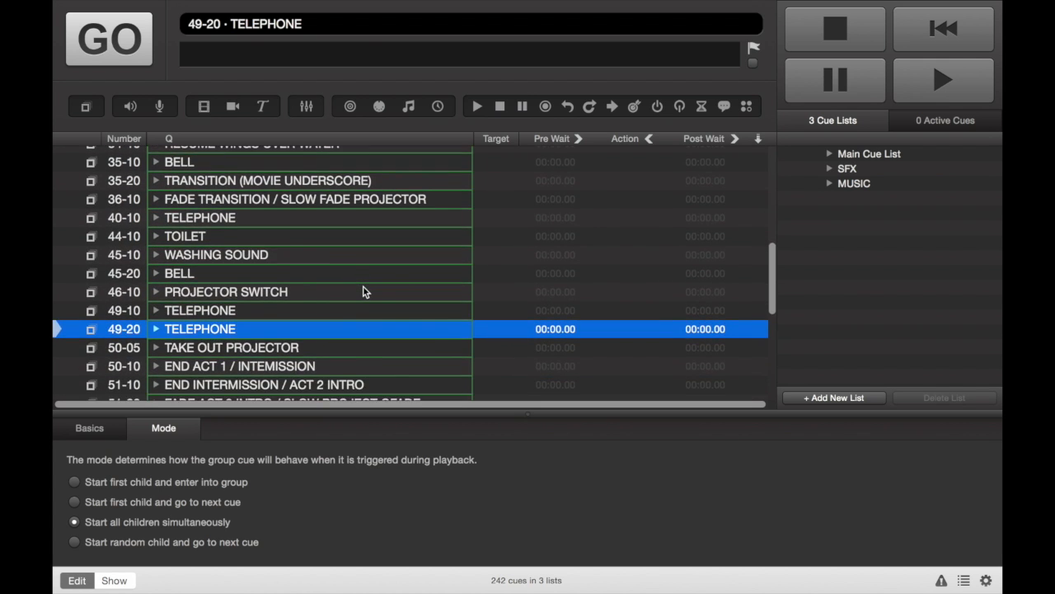
scroll(365, 290, "down", 5)
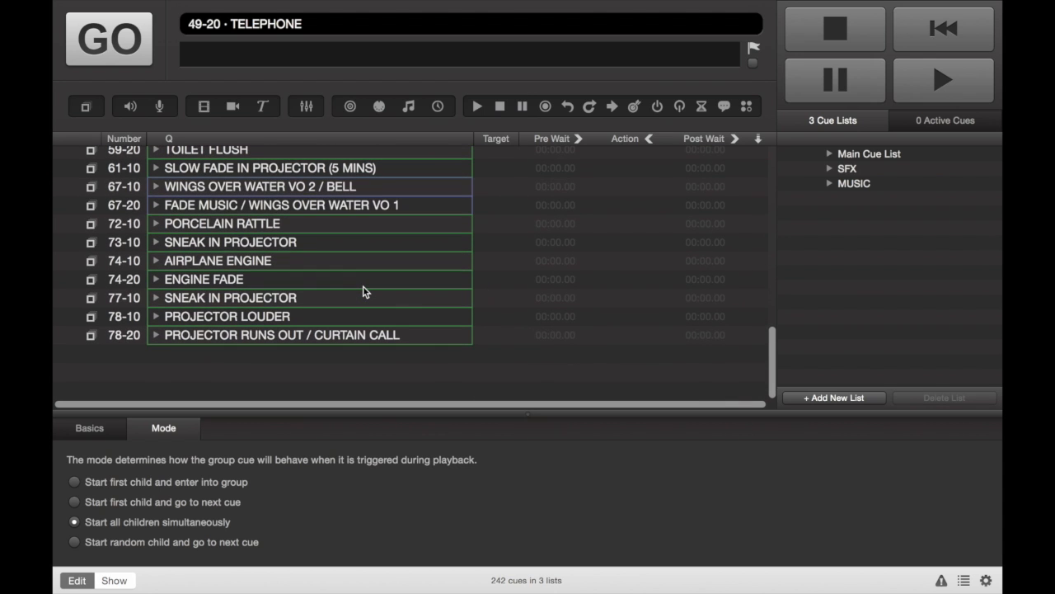
scroll(365, 291, "up", 20)
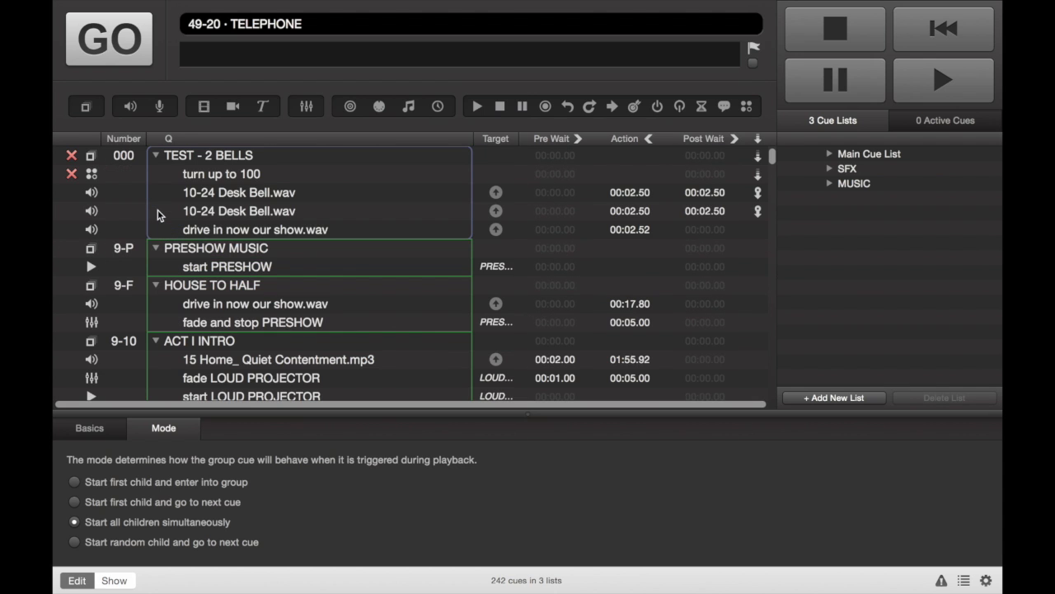
scroll(328, 285, "down", 15)
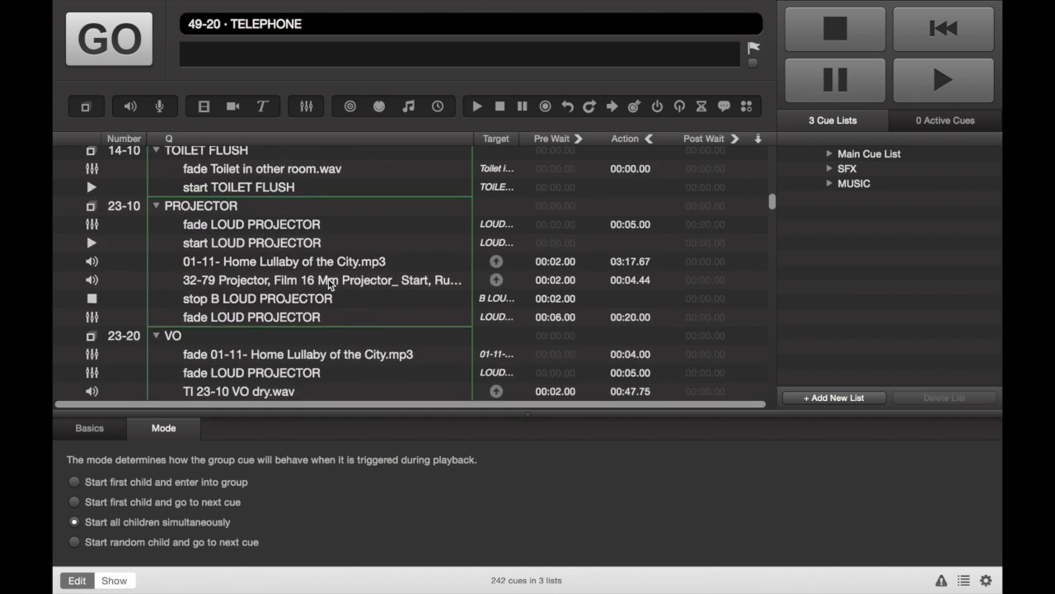
scroll(328, 284, "down", 1)
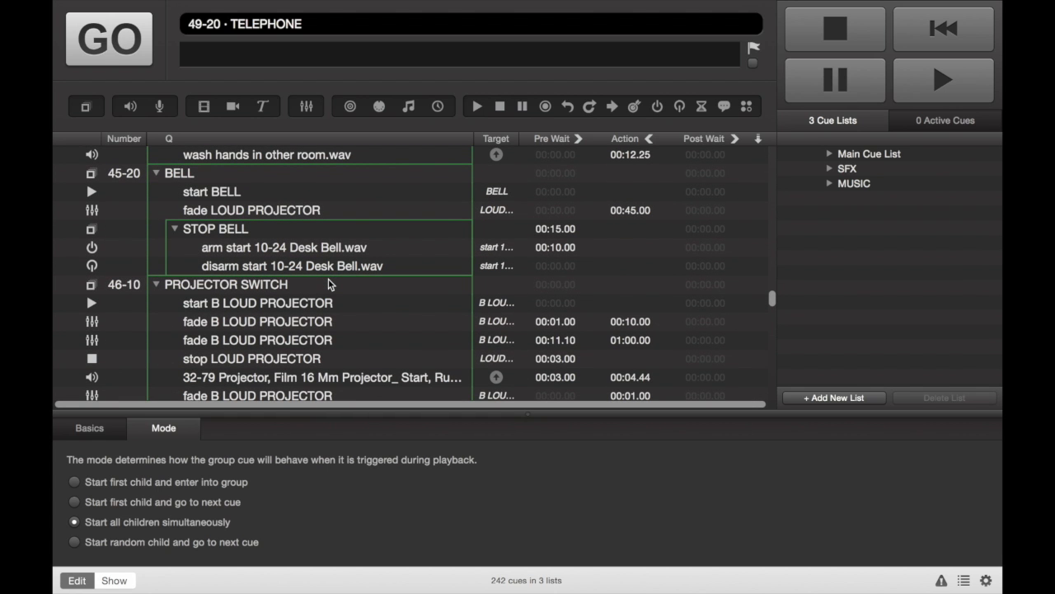
scroll(328, 285, "down", 10)
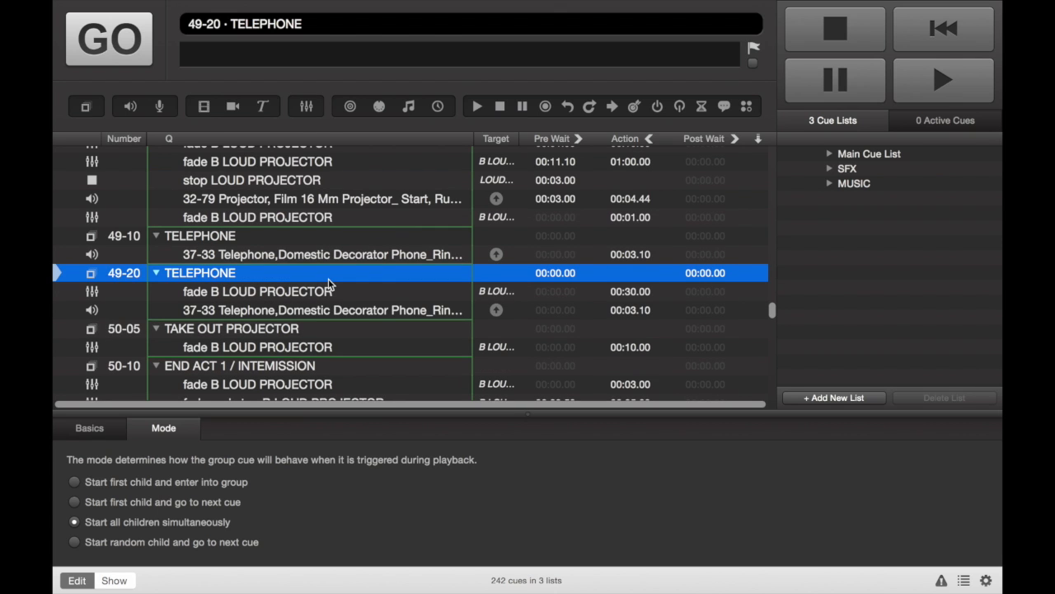
Collapse and expand all group cues in the cue list
key("shift+comma")
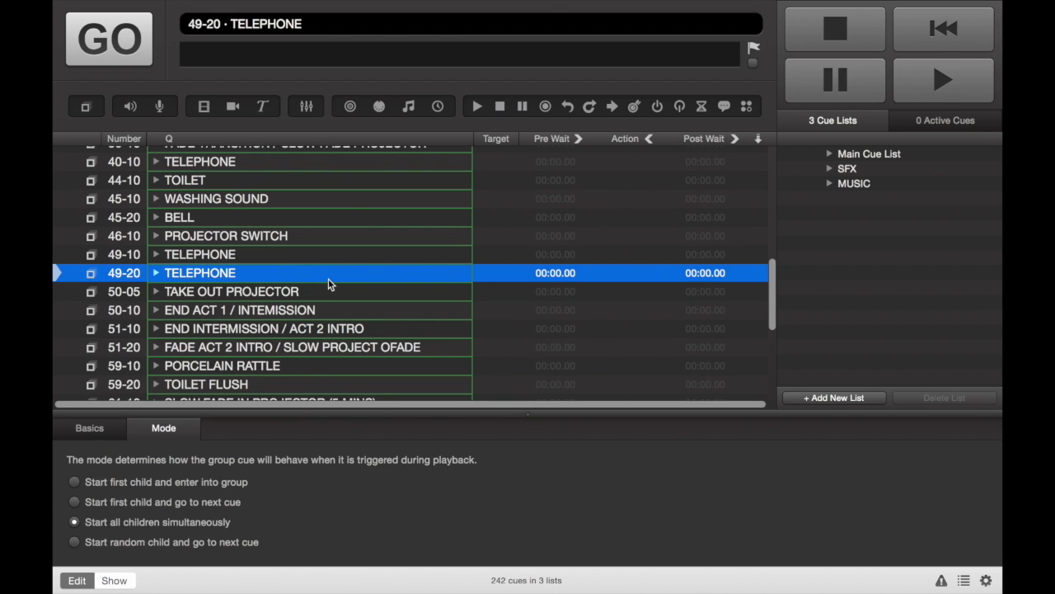
key("shift+period")
key("shift+comma")
key("shift+period")
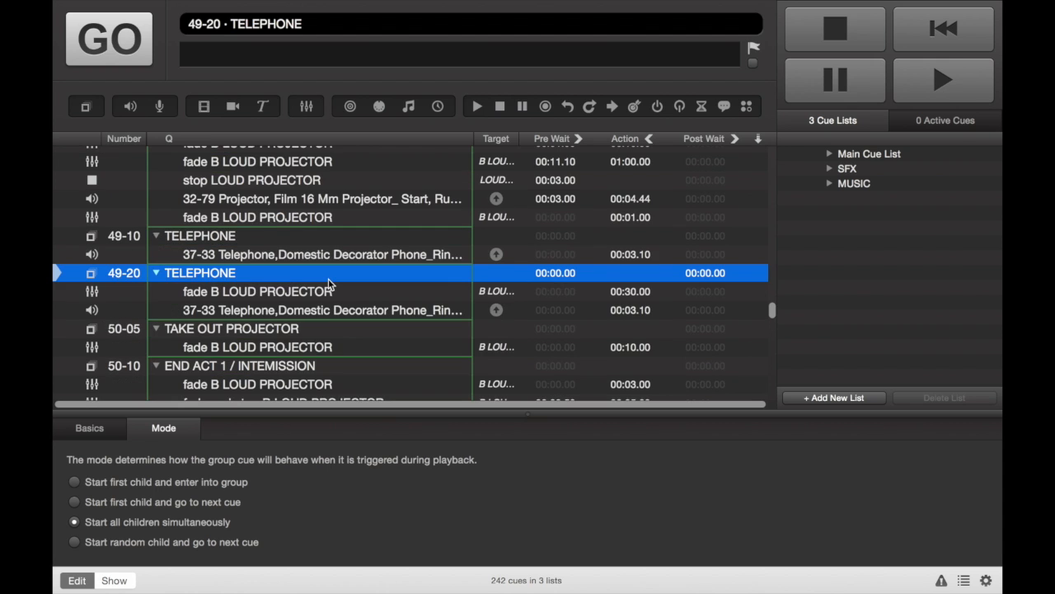
Scroll through the expanded cue list to review the cues inside each group
scroll(328, 285, "up", 20)
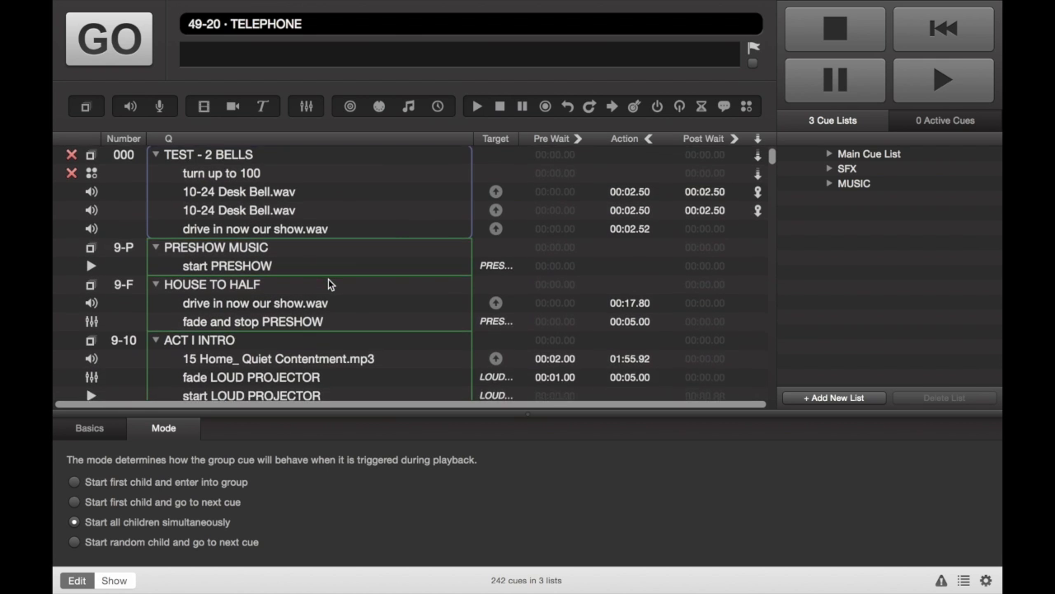
scroll(328, 285, "down", 5)
scroll(328, 284, "down", 2)
scroll(328, 285, "up", 1)
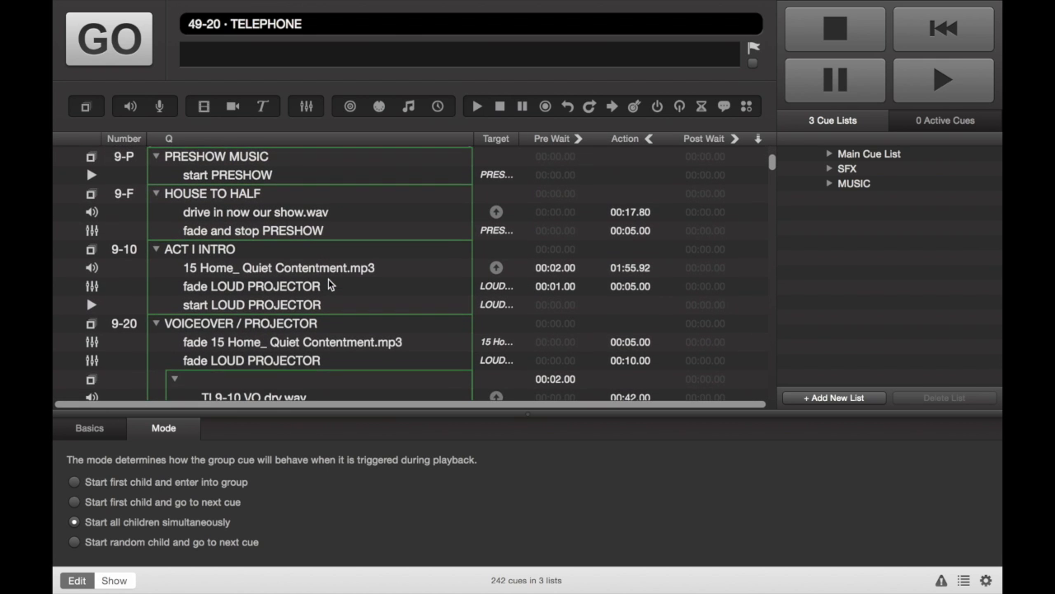
scroll(328, 285, "down", 3)
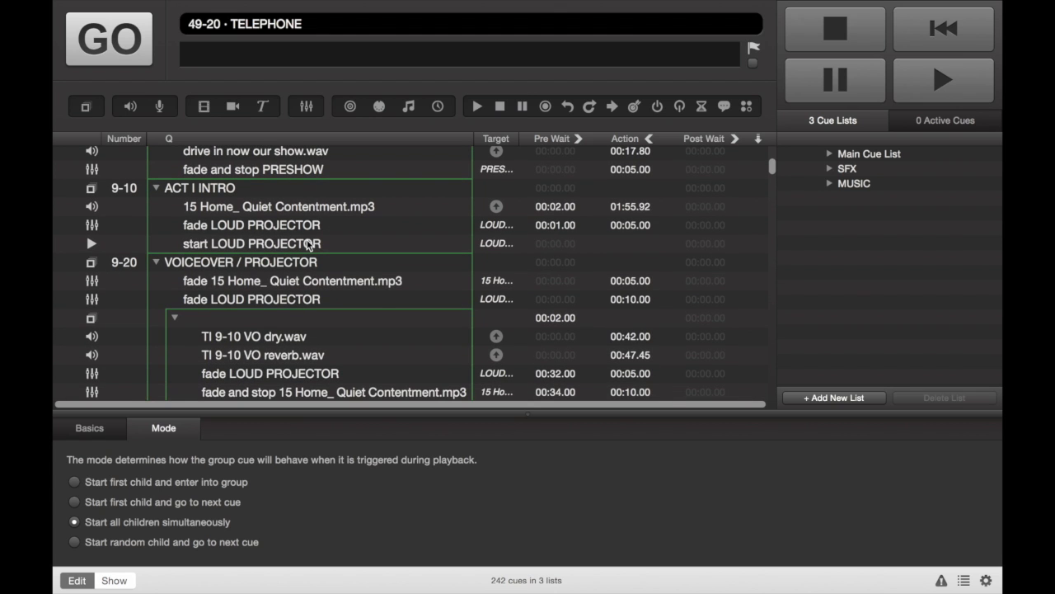
scroll(309, 245, "down", 5)
scroll(306, 244, "up", 1)
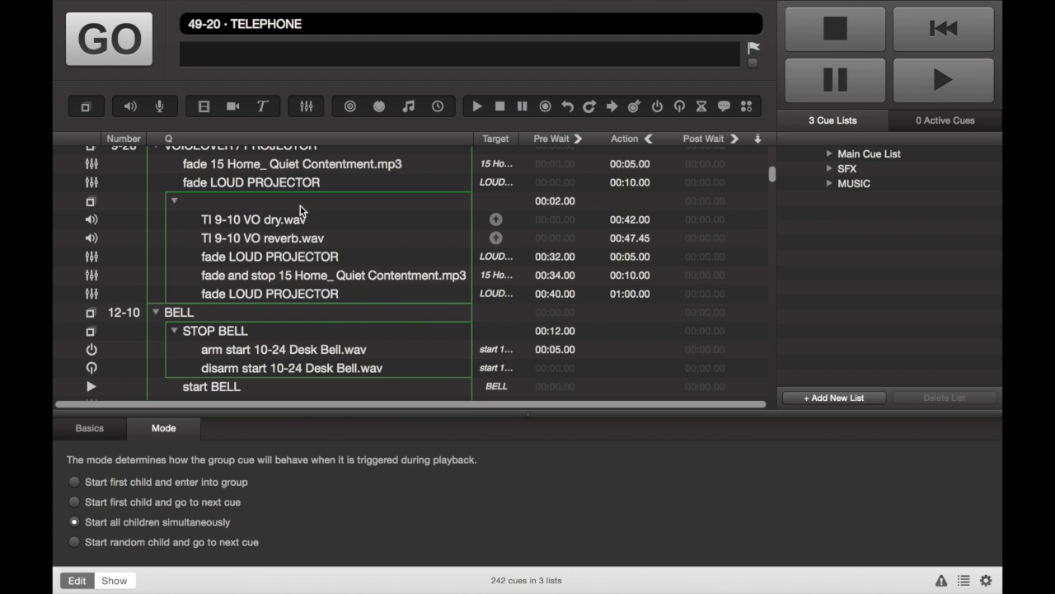
scroll(296, 209, "down", 15)
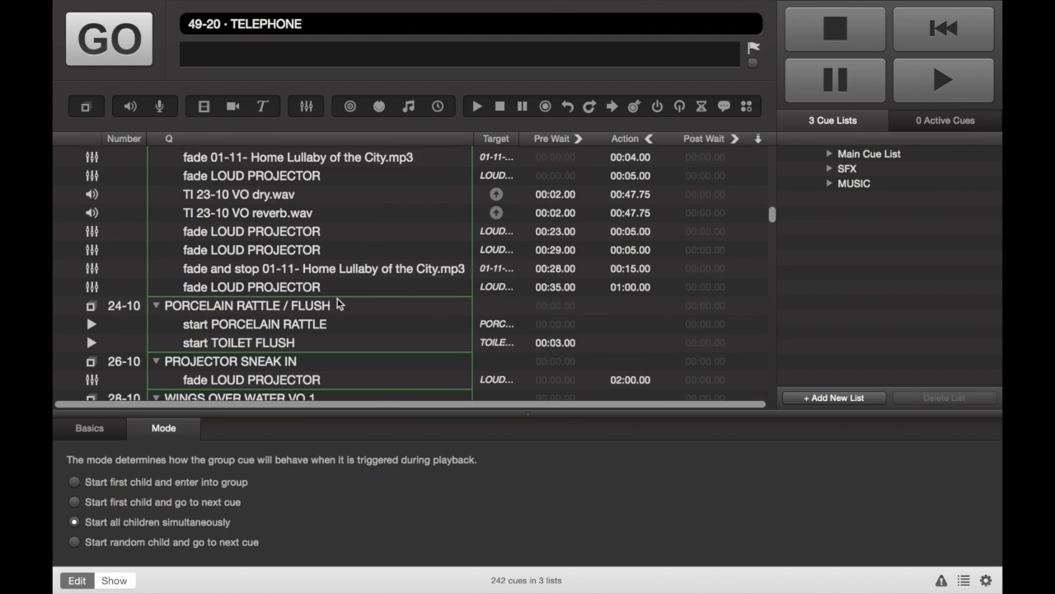
Inspect the fade cue inside group 26-10 and the PROJECTOR SNEAK IN group cue itself
left_click(338, 304)
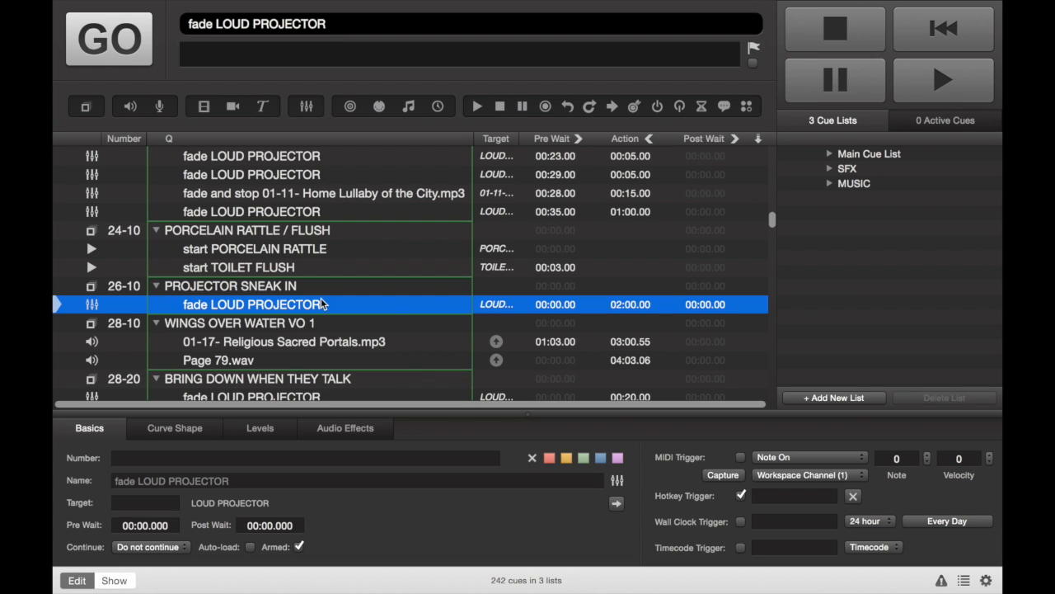
left_click(263, 287)
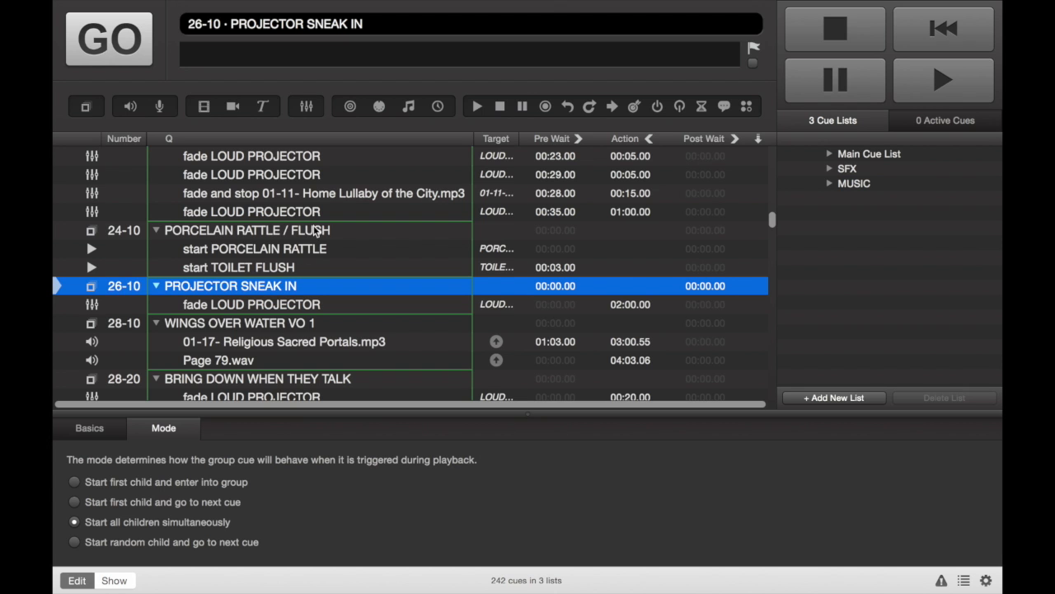
scroll(283, 282, "up", 5)
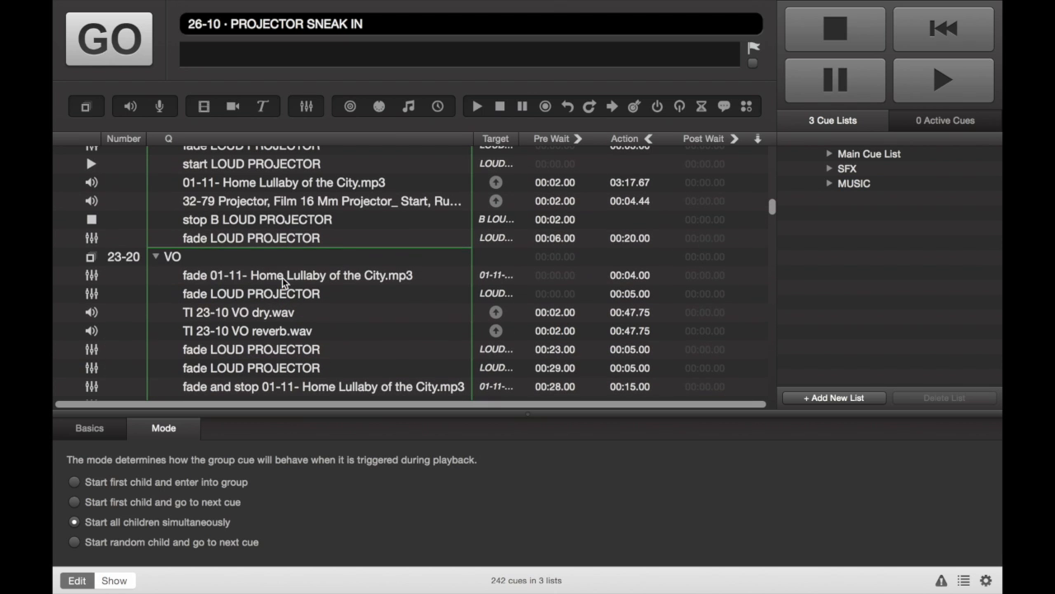
scroll(283, 283, "up", 10)
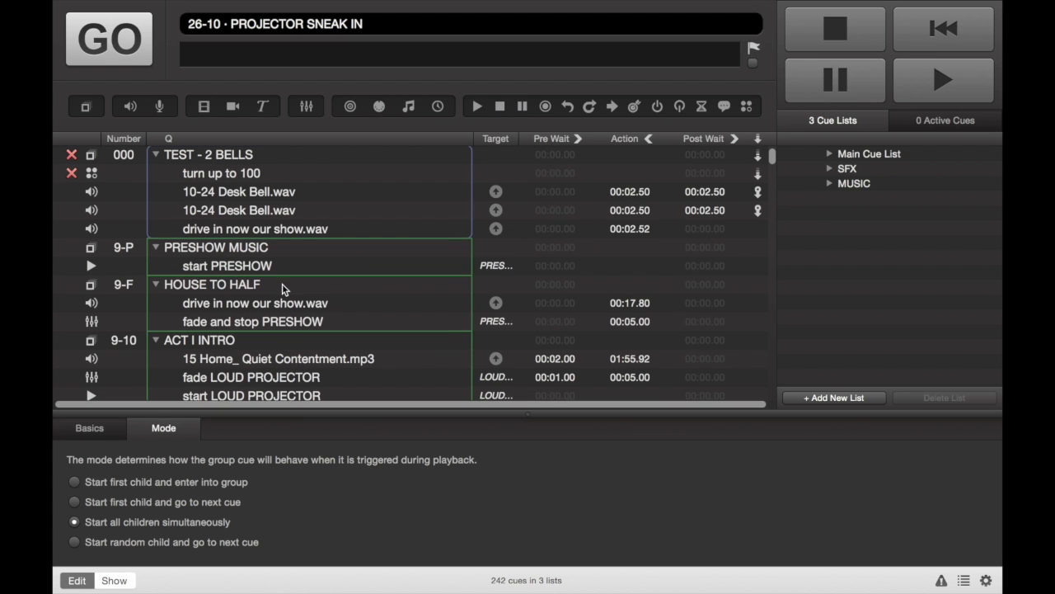
scroll(282, 288, "down", 3)
scroll(283, 287, "down", 1)
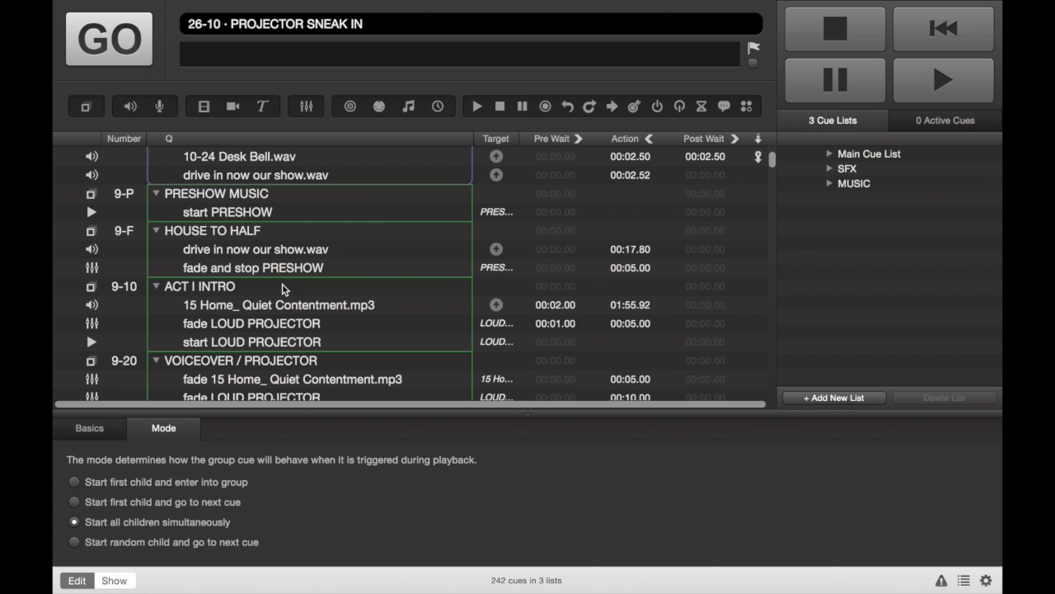
Move the two child cues of the HOUSE TO HALF group out of the group
left_click(273, 235)
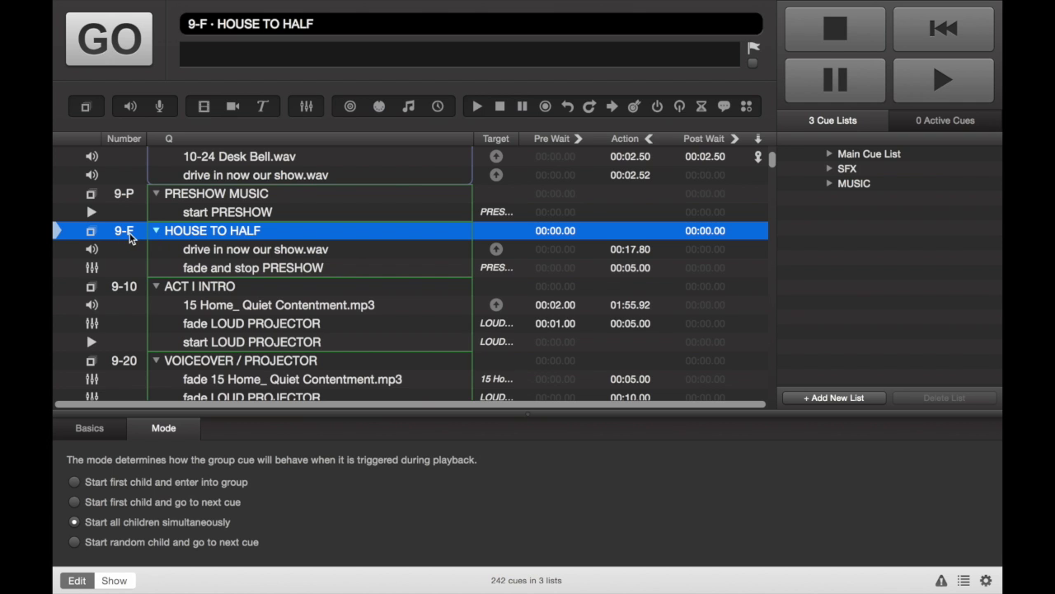
left_click(264, 251)
key("shift+Down")
left_click_drag(265, 252, 235, 285)
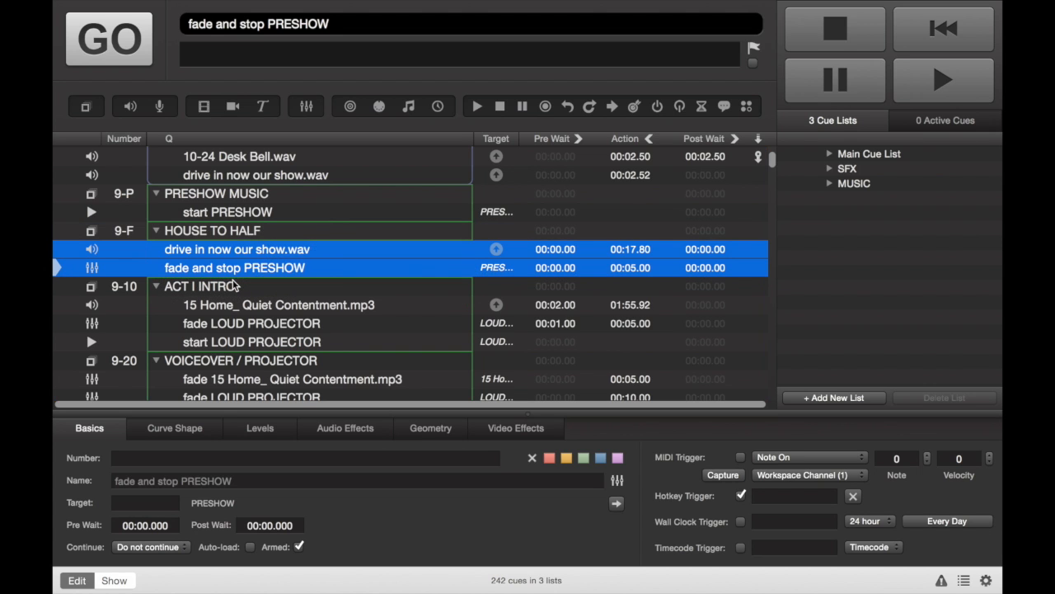
Move the two cues back into the HOUSE TO HALF group
left_click(237, 232)
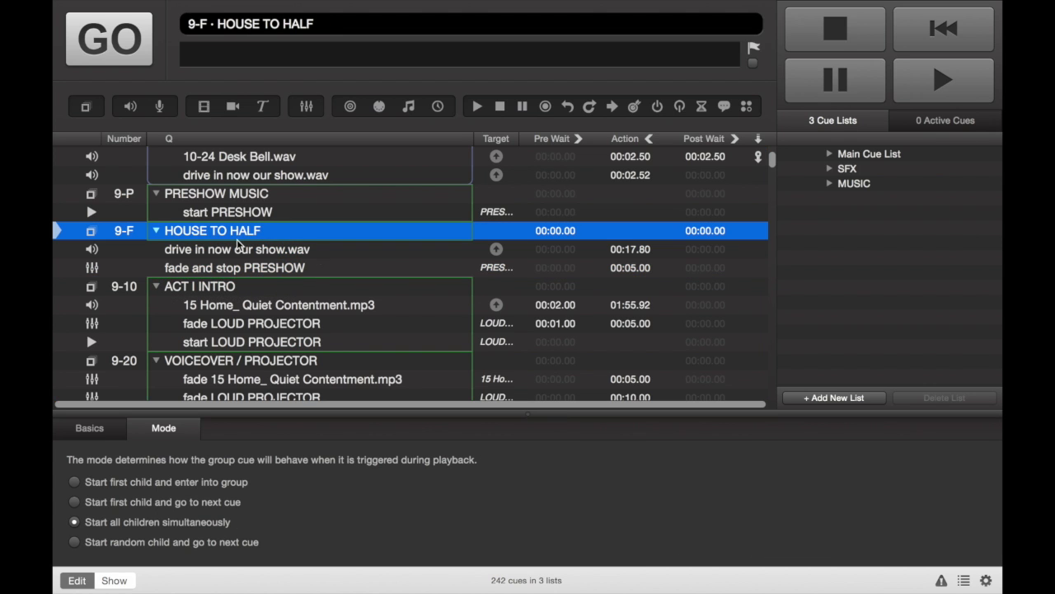
left_click(230, 248)
key("shift+Down")
left_click_drag(231, 248, 218, 234)
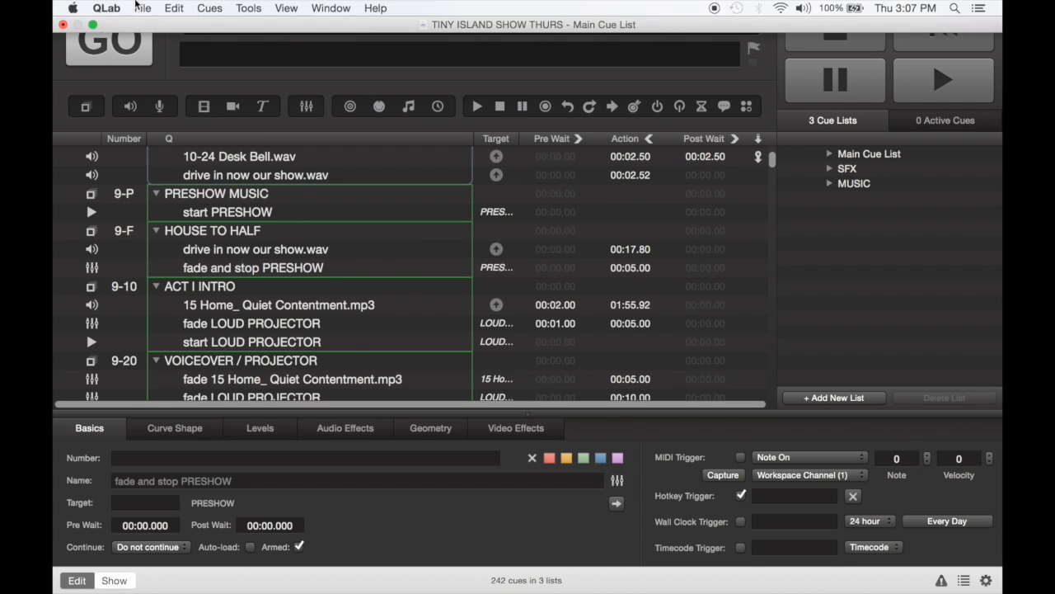
Switch to the Inferno SHOW workspace window
mouse_move(72, 1)
left_click(90, 25)
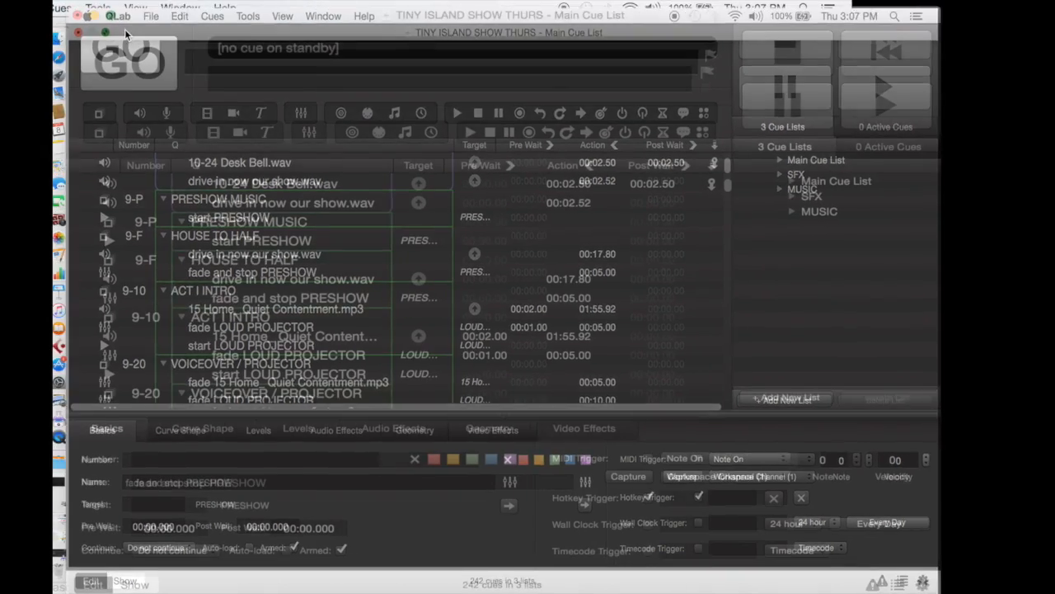
left_click(66, 554)
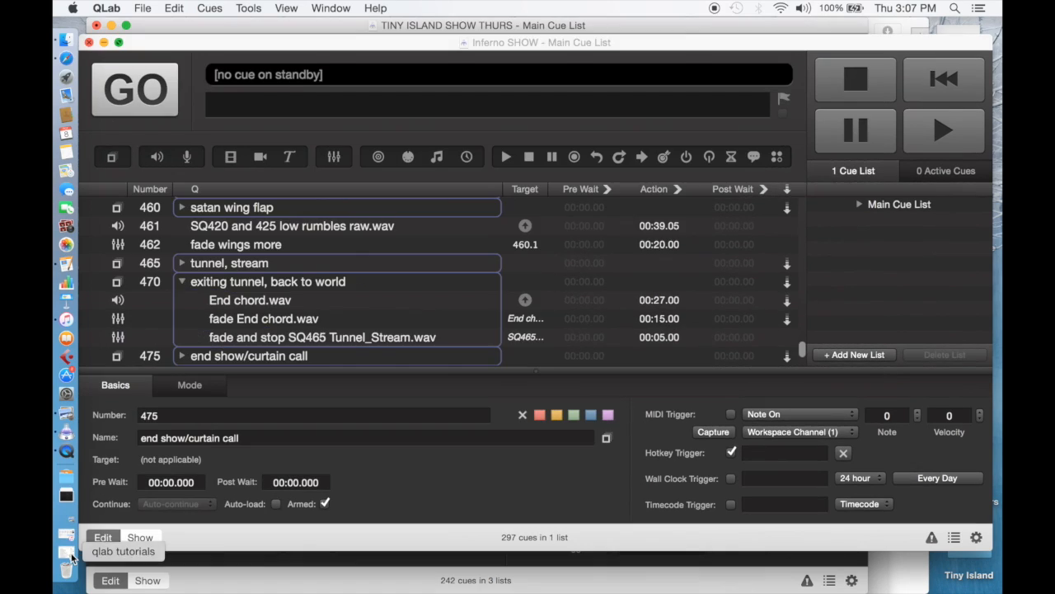
left_click(119, 42)
Group cues 305 SQ305 scourging.wav and 310 SQ310 single lash.wav into a new group cue
scroll(264, 228, "up", 1)
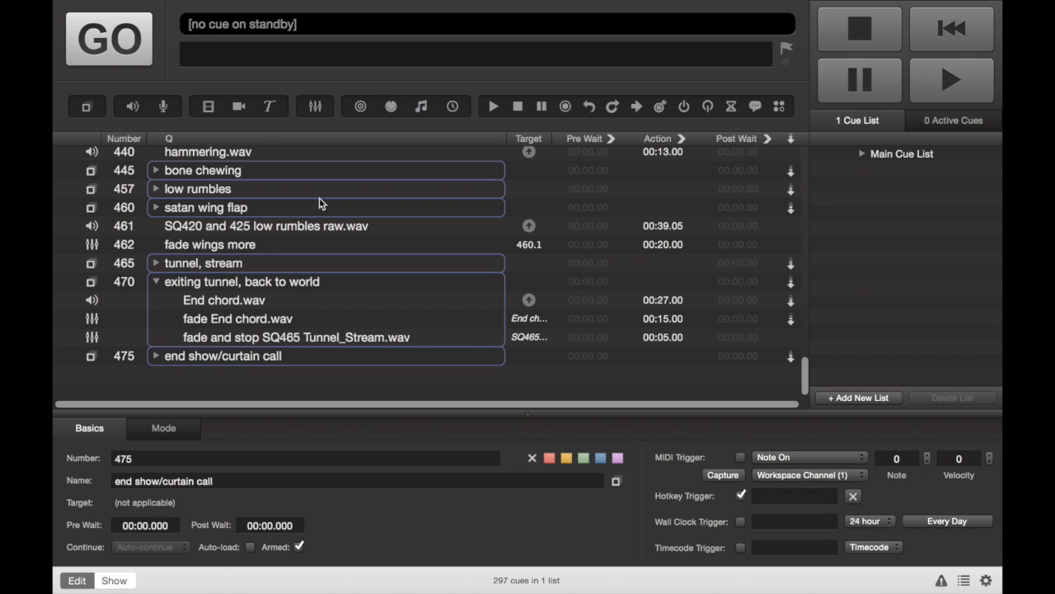
scroll(319, 197, "up", 8)
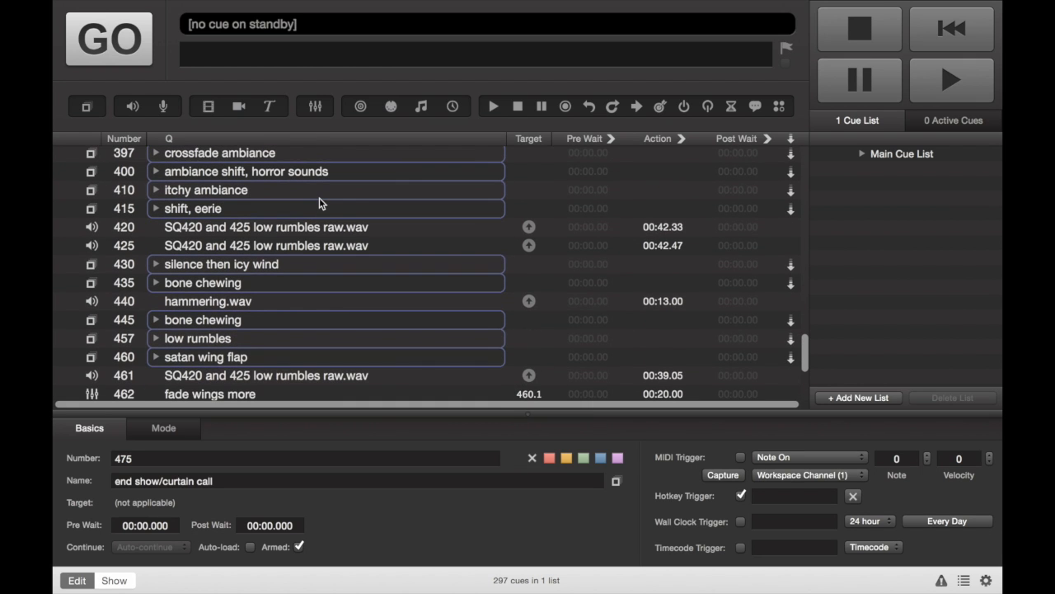
scroll(320, 203, "up", 8)
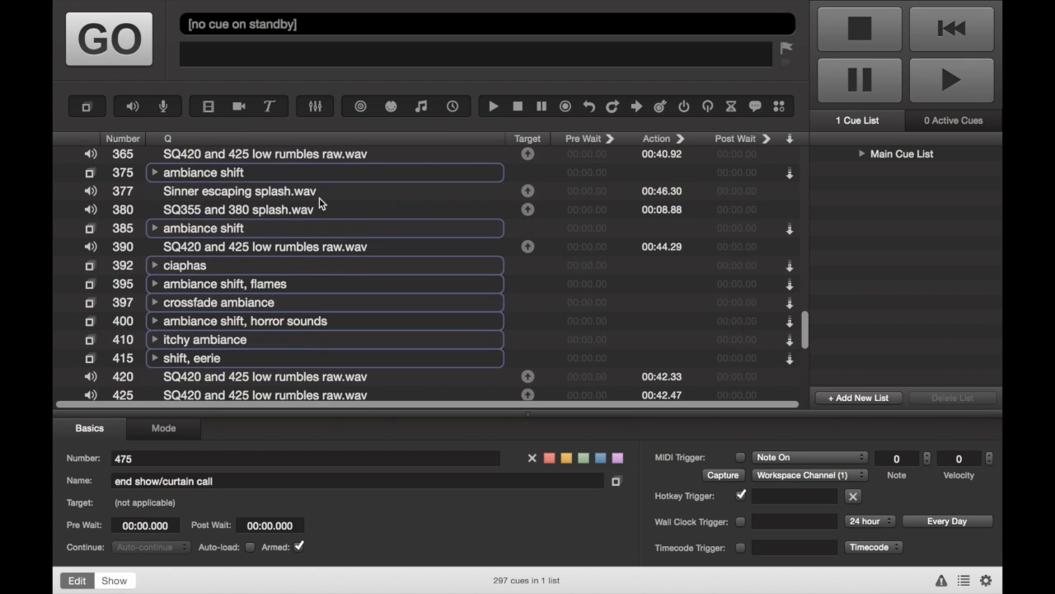
scroll(319, 197, "up", 2)
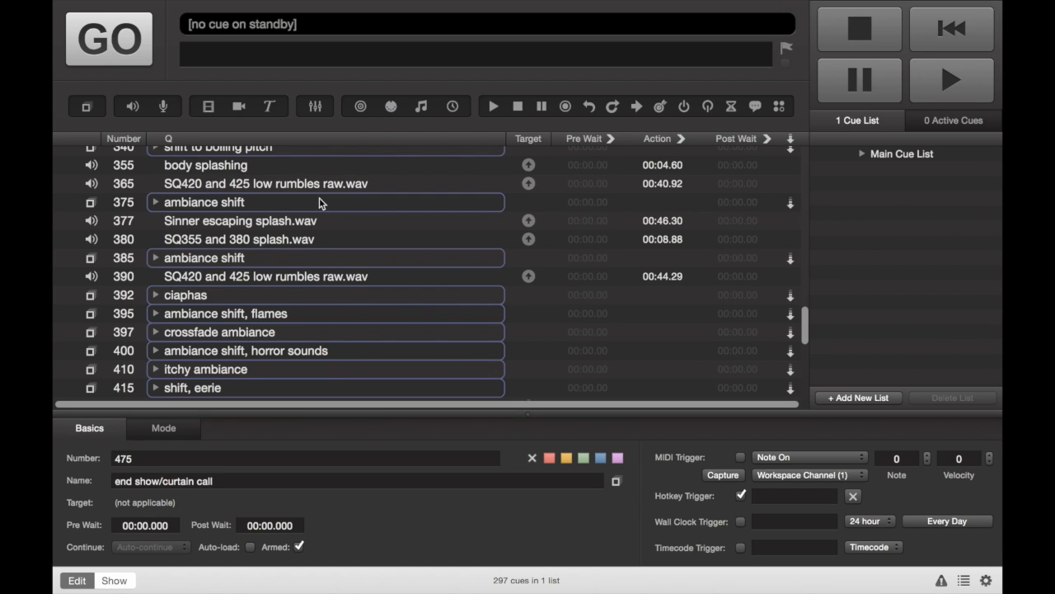
left_click(243, 218)
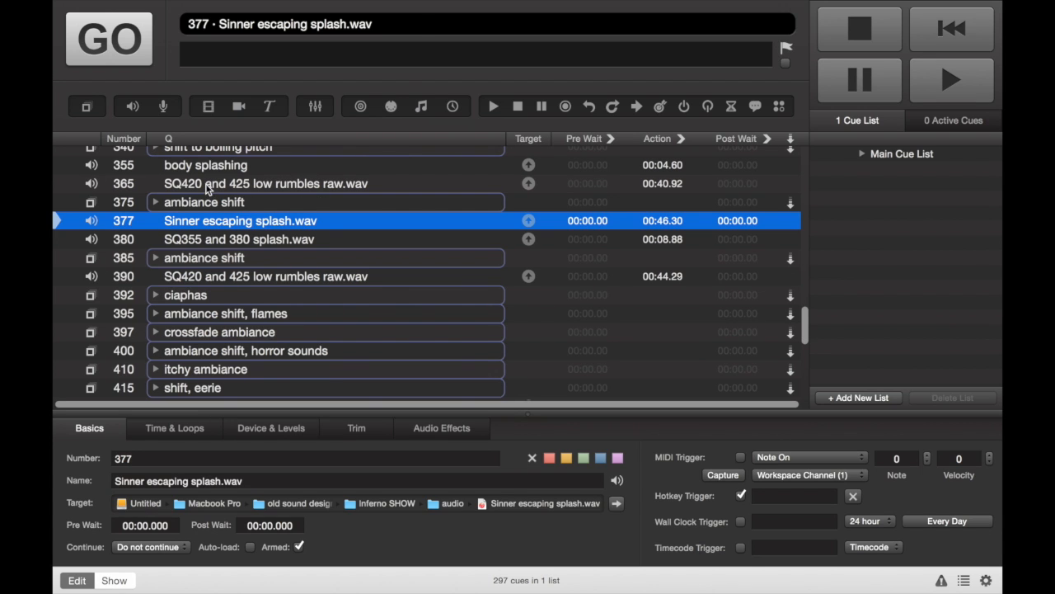
left_click(208, 187)
scroll(202, 197, "up", 5)
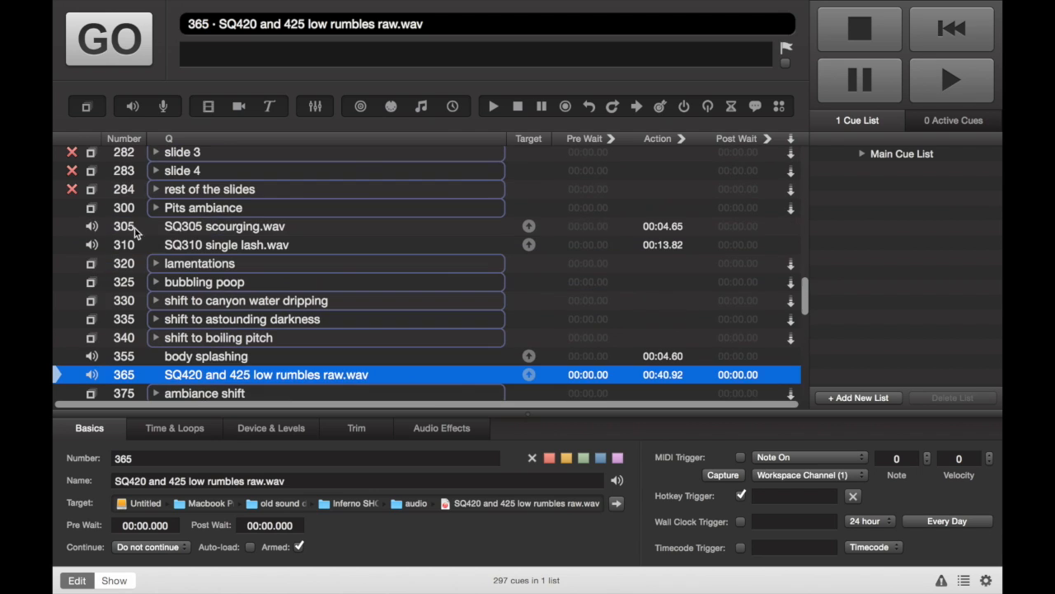
left_click(187, 230)
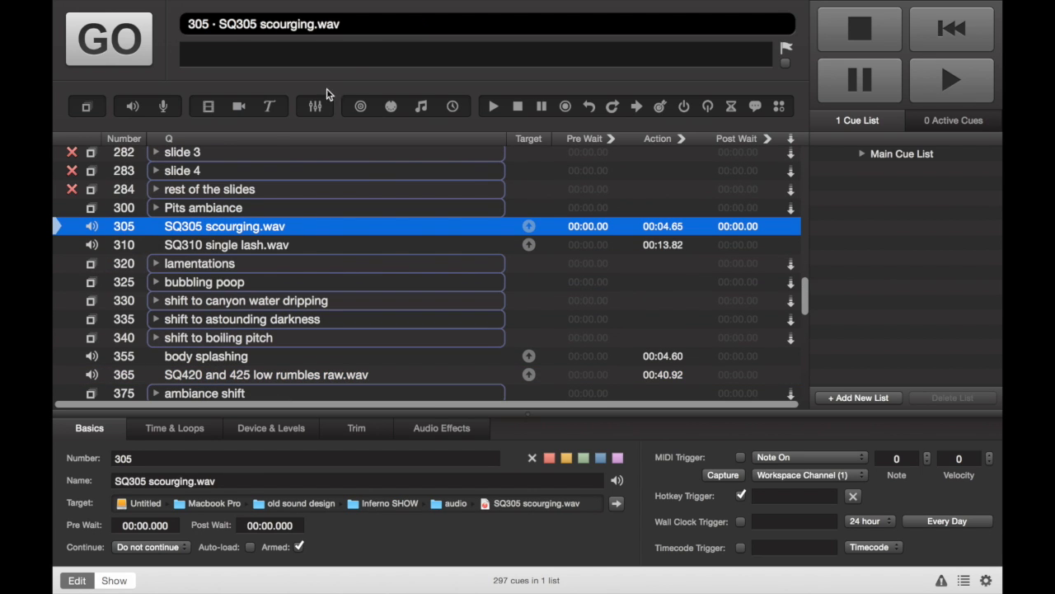
left_click_drag(89, 110, 175, 248)
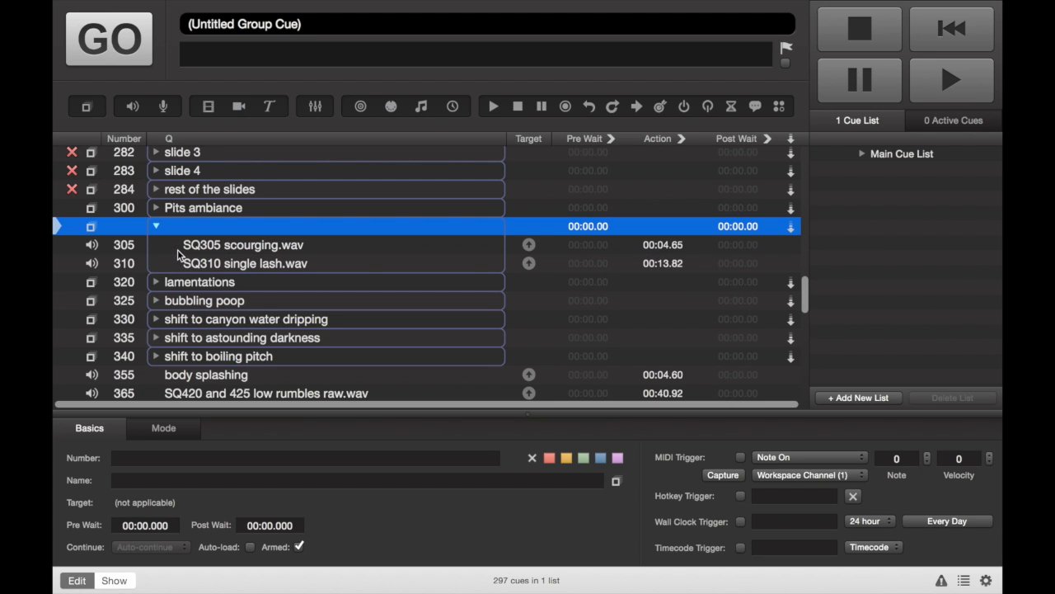
Clear the cue number of SQ305 scourging.wav inside the new group
double_click(130, 245)
key("BackSpace")
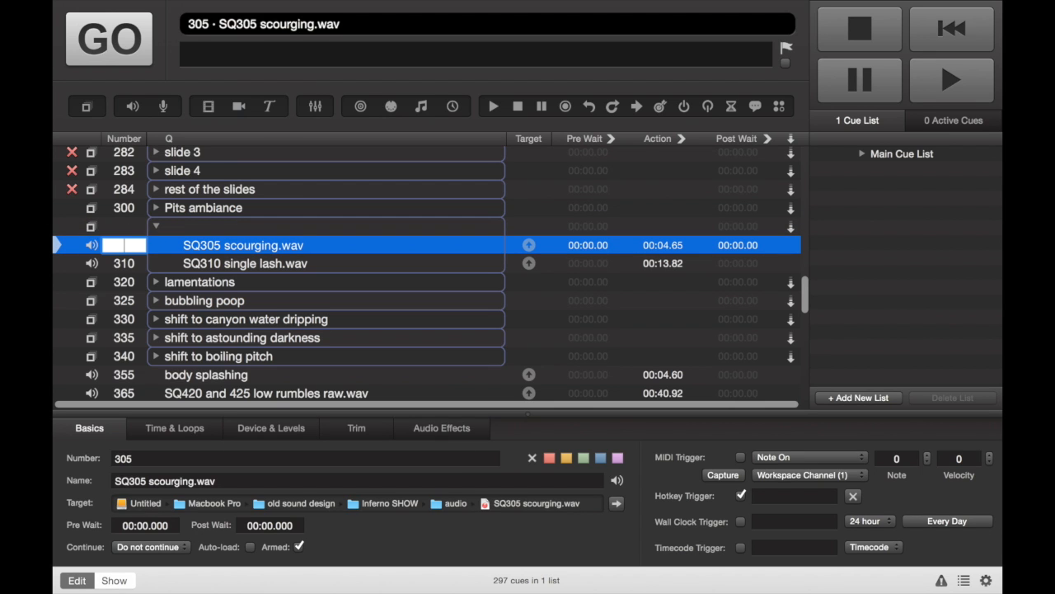
Number the new group cue 305 and name it scourging
left_click(130, 228)
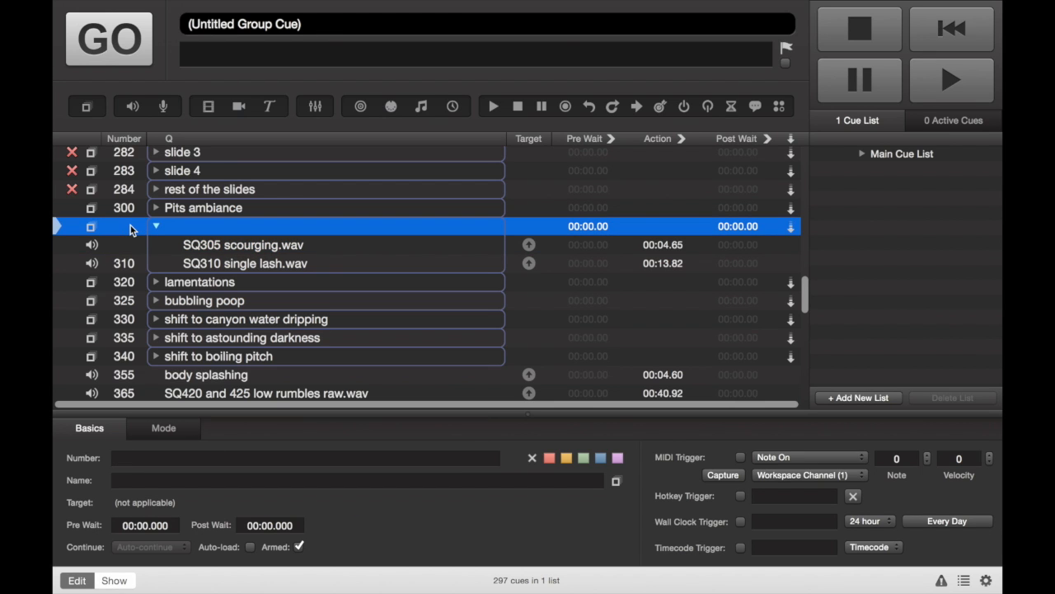
double_click(129, 229)
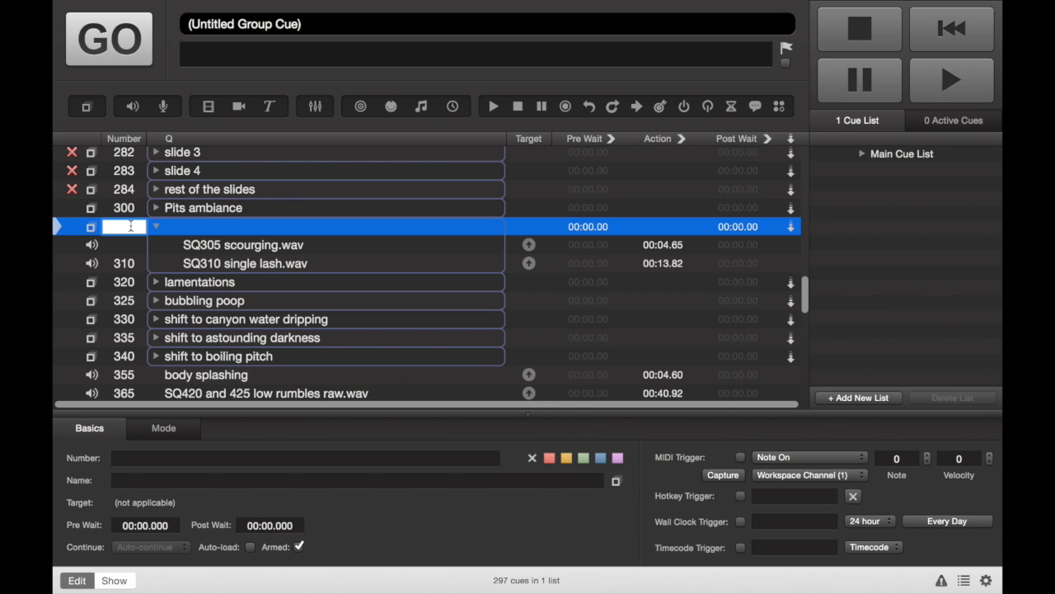
type("305")
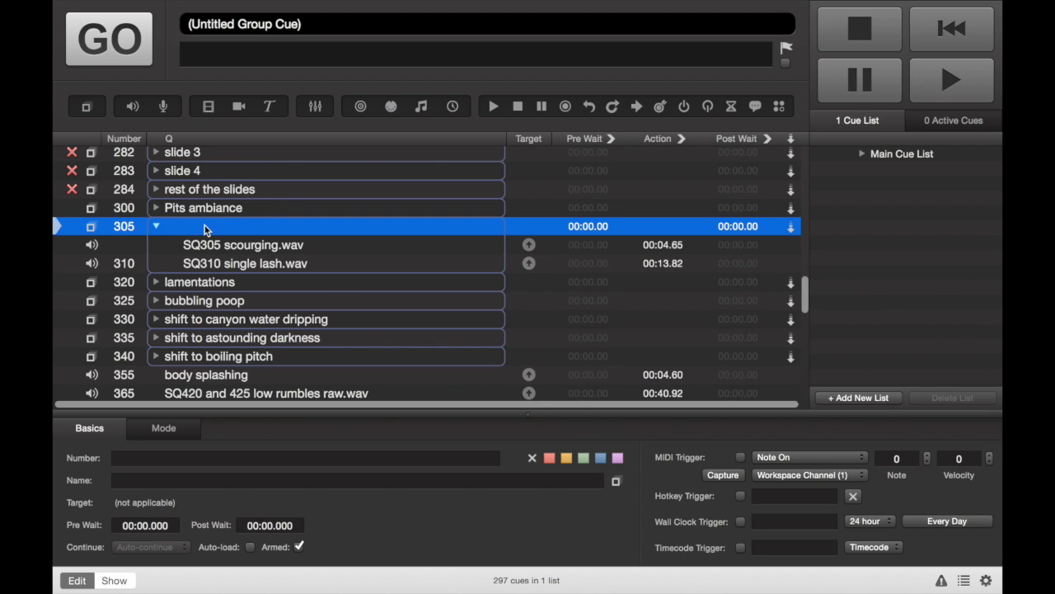
key("Tab")
type("scourging")
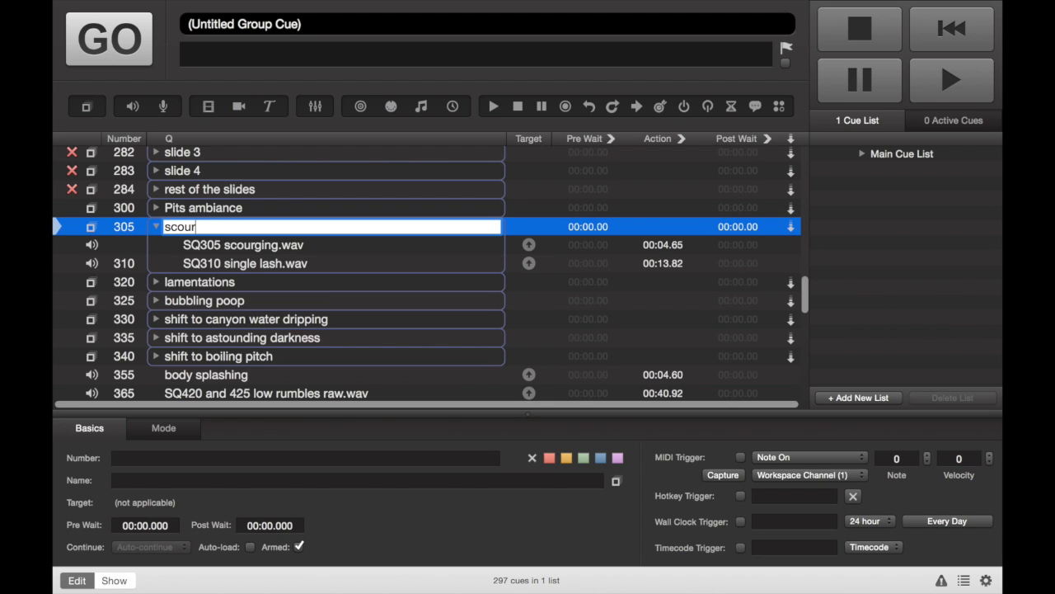
key("Return")
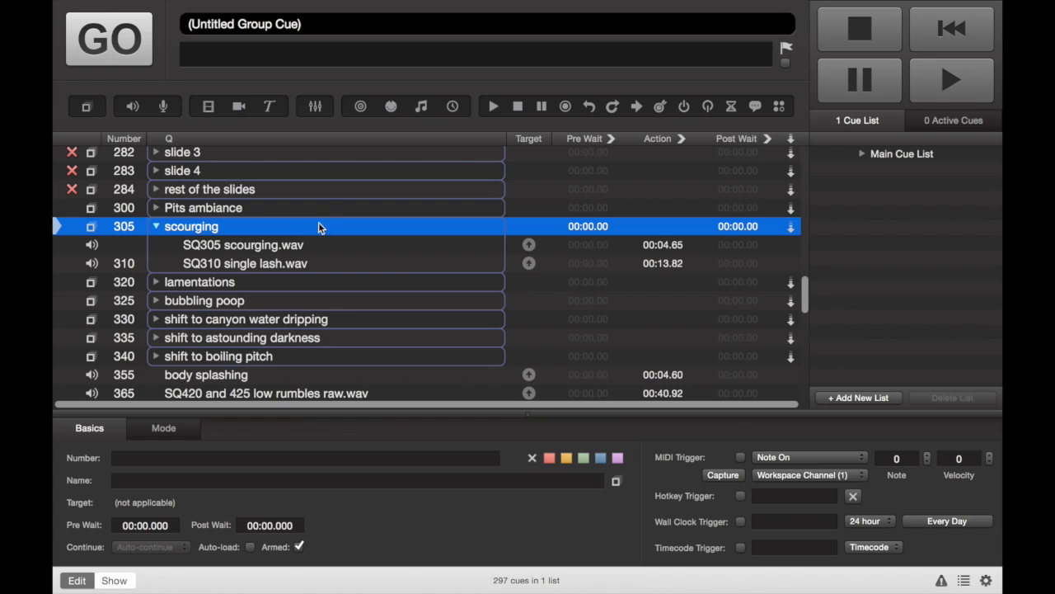
Select the lamentations group cue and examine its playback mode options
left_click(207, 246)
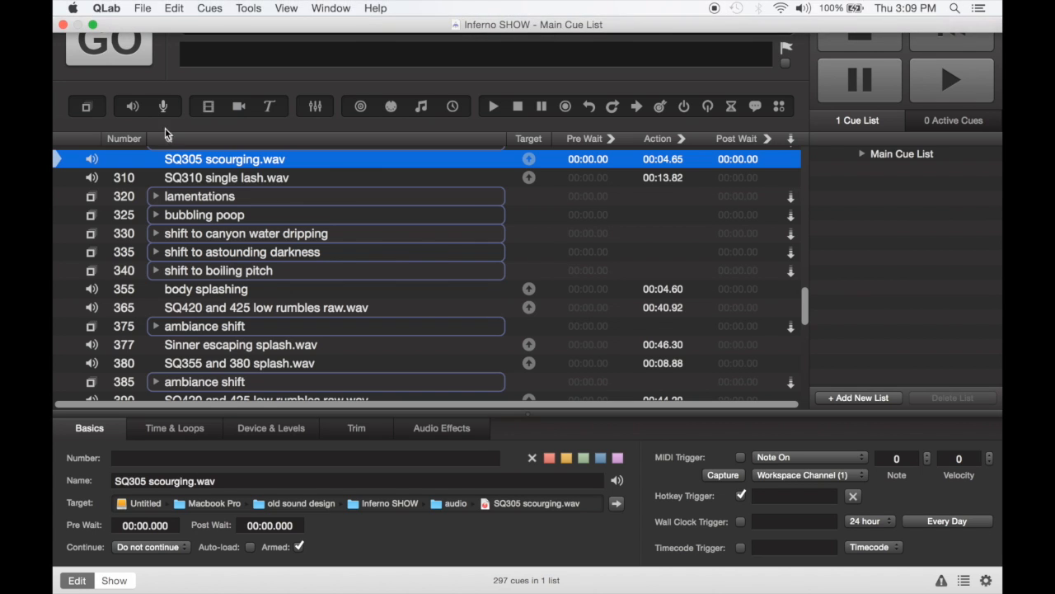
left_click(381, 196)
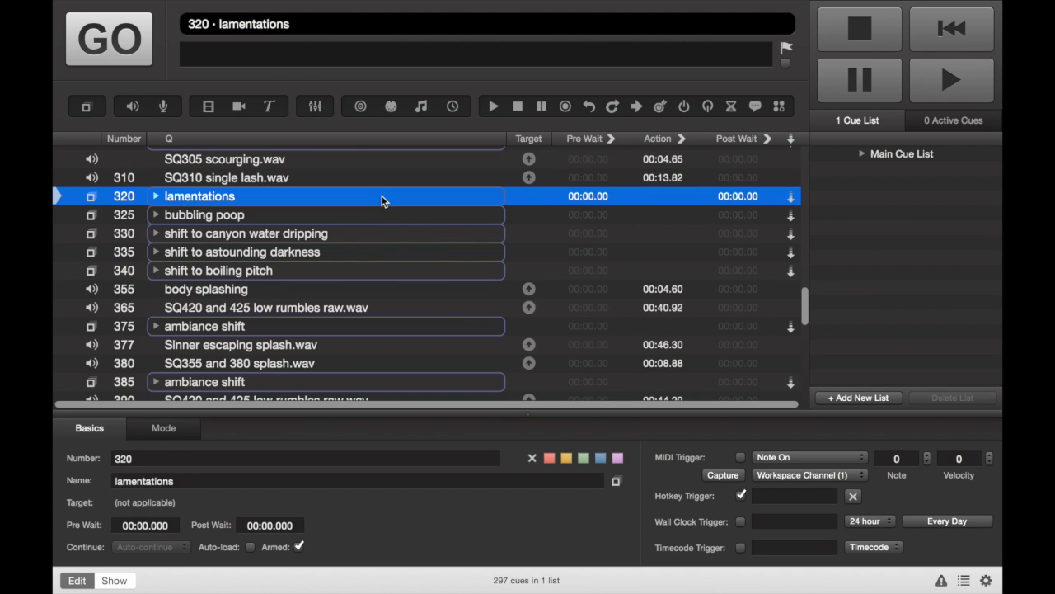
left_click(165, 429)
left_click(135, 524)
left_click(251, 264)
left_click(225, 201)
left_click(137, 485)
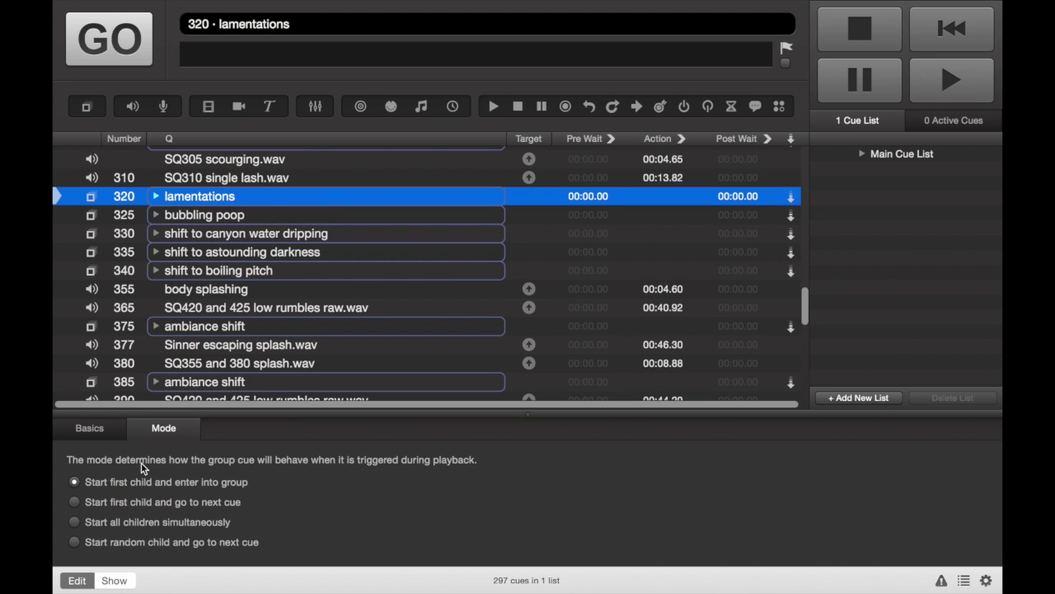
Expand the bubbling poop group and review its child cues and playback mode
left_click(156, 215)
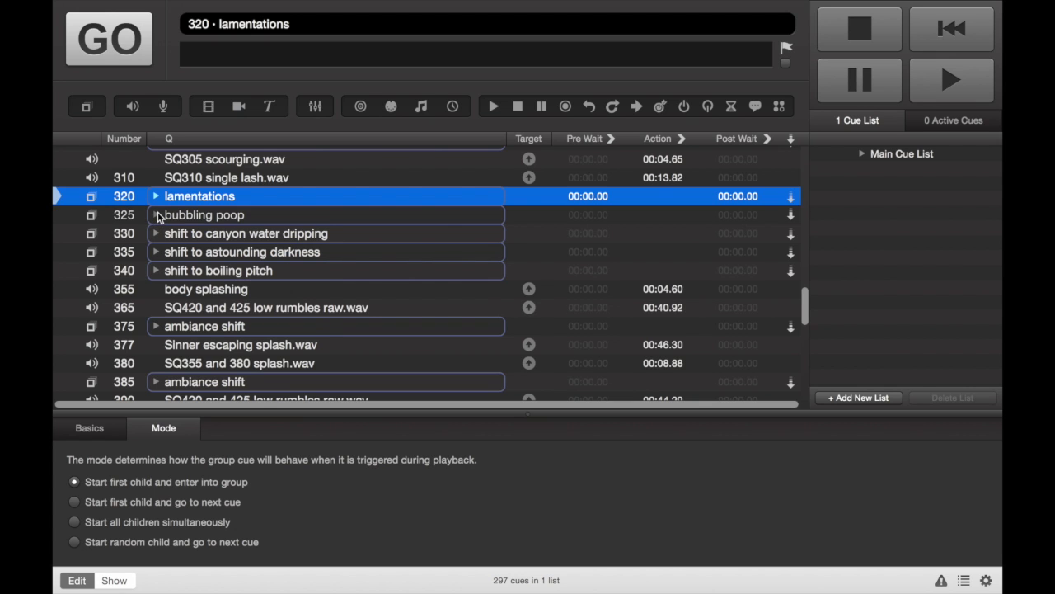
left_click(210, 216)
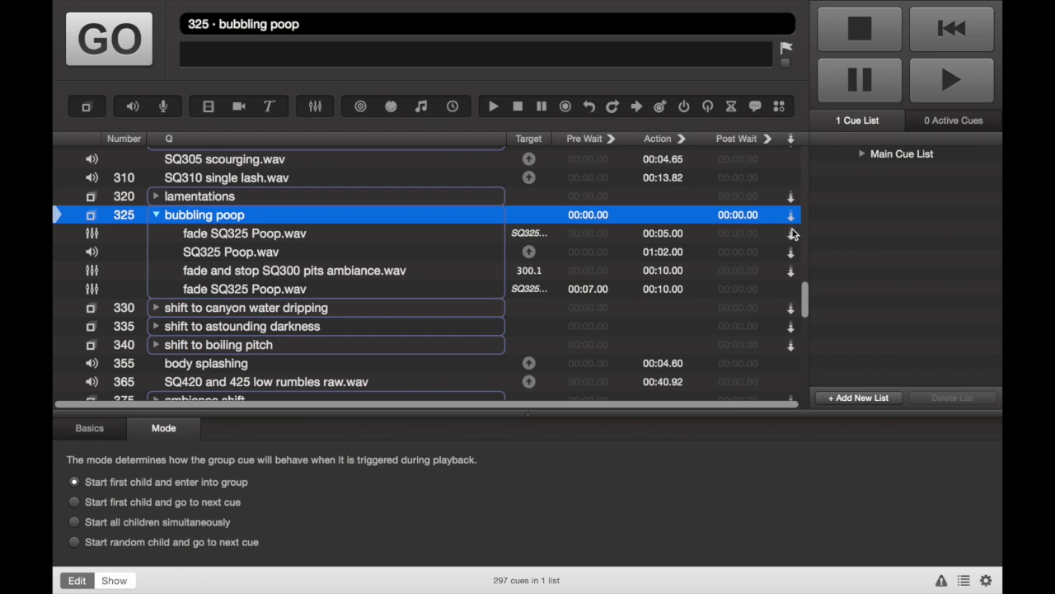
left_click(788, 290)
left_click(789, 290)
left_click(789, 290)
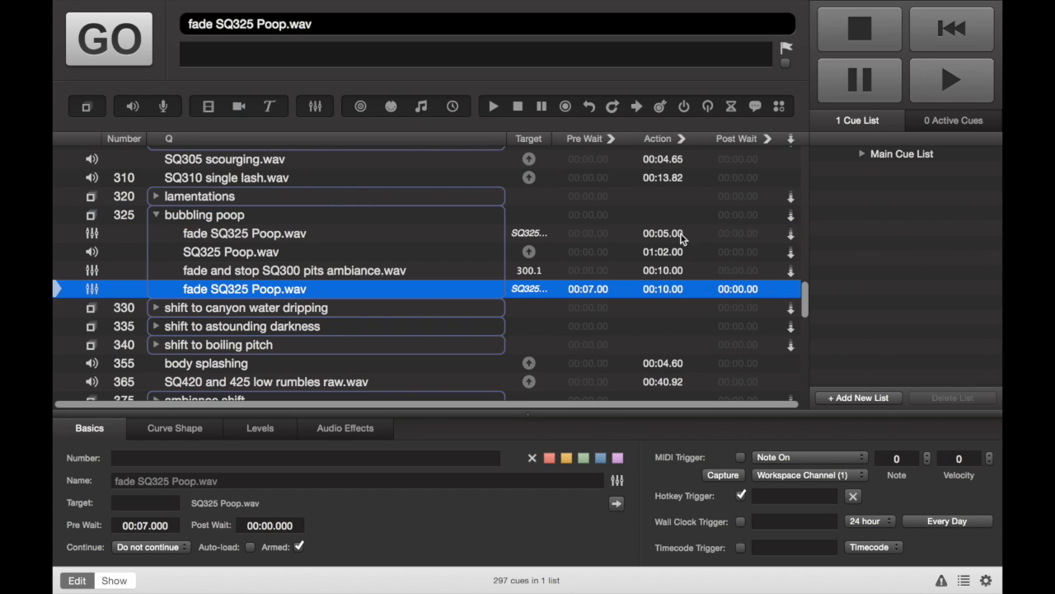
left_click(462, 217)
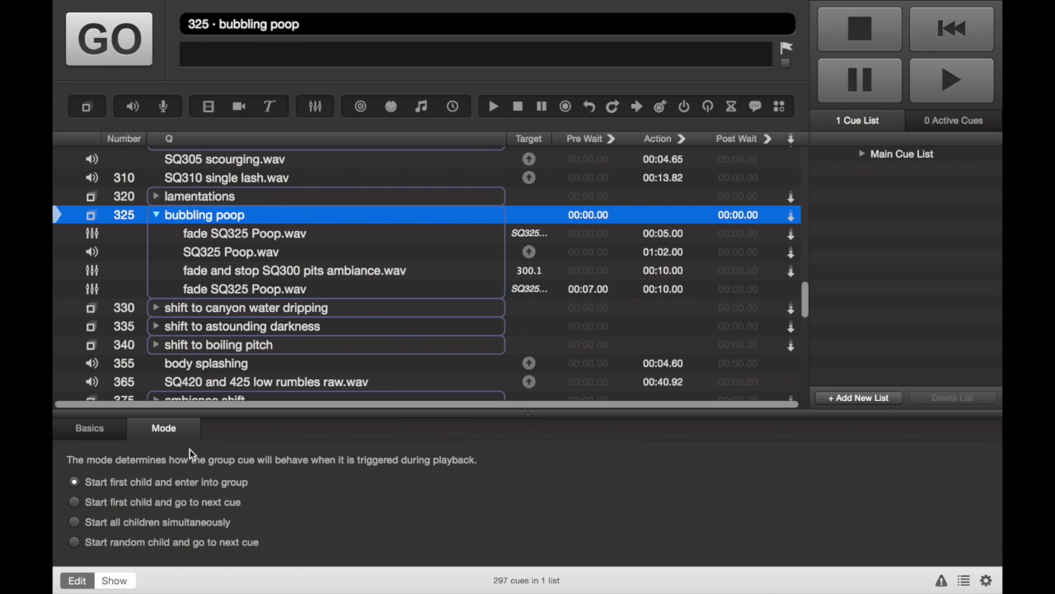
left_click(118, 523)
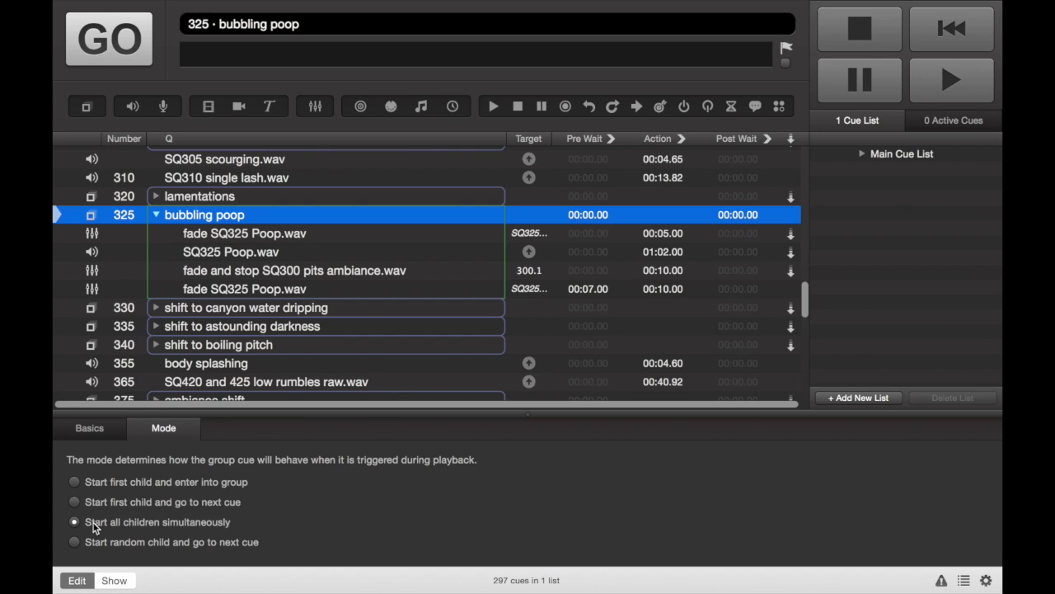
left_click(119, 484)
left_click(125, 525)
left_click(163, 481)
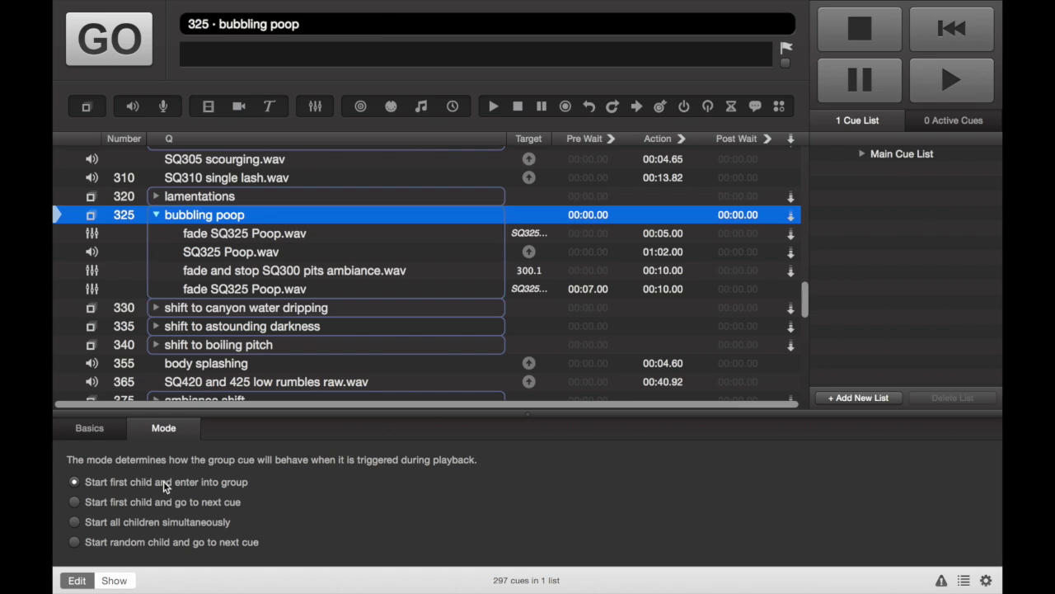
left_click(627, 308)
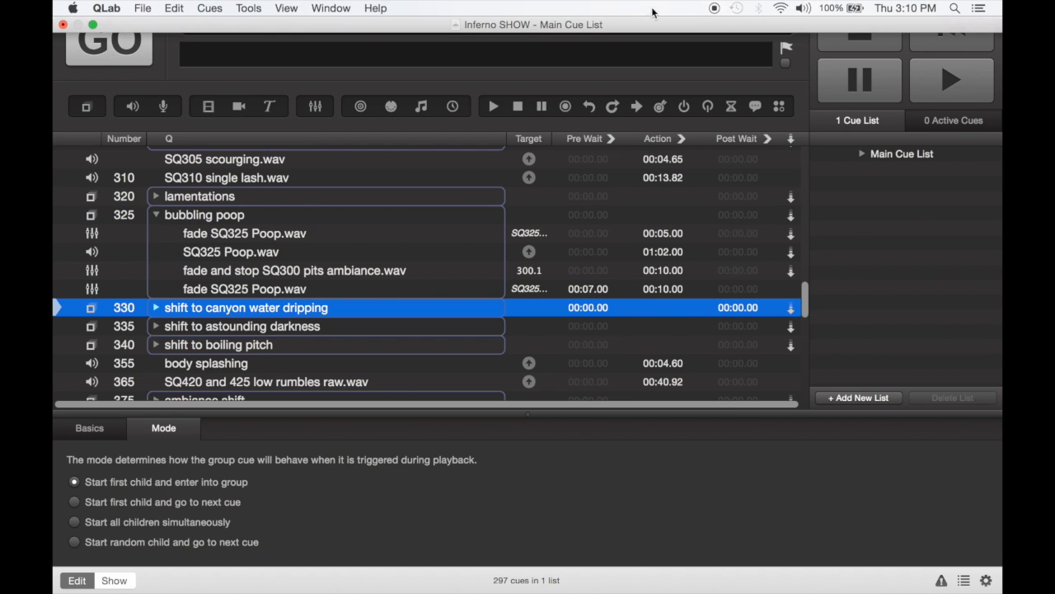
mouse_move(233, 1)
left_click(155, 8)
left_click(144, 9)
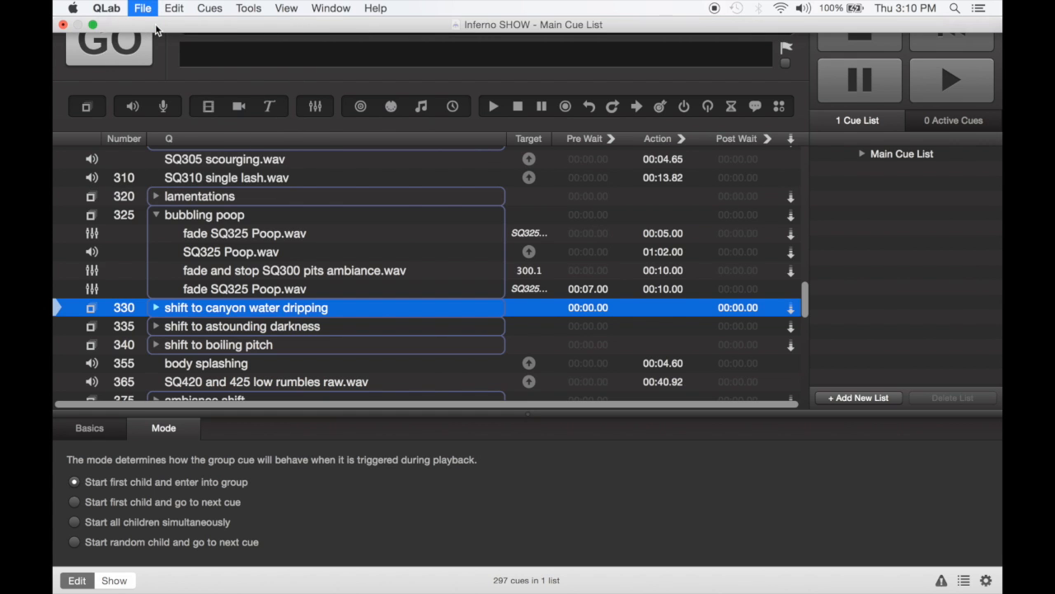
Open the workspace settings to review the default group mode, then close them
left_click(987, 580)
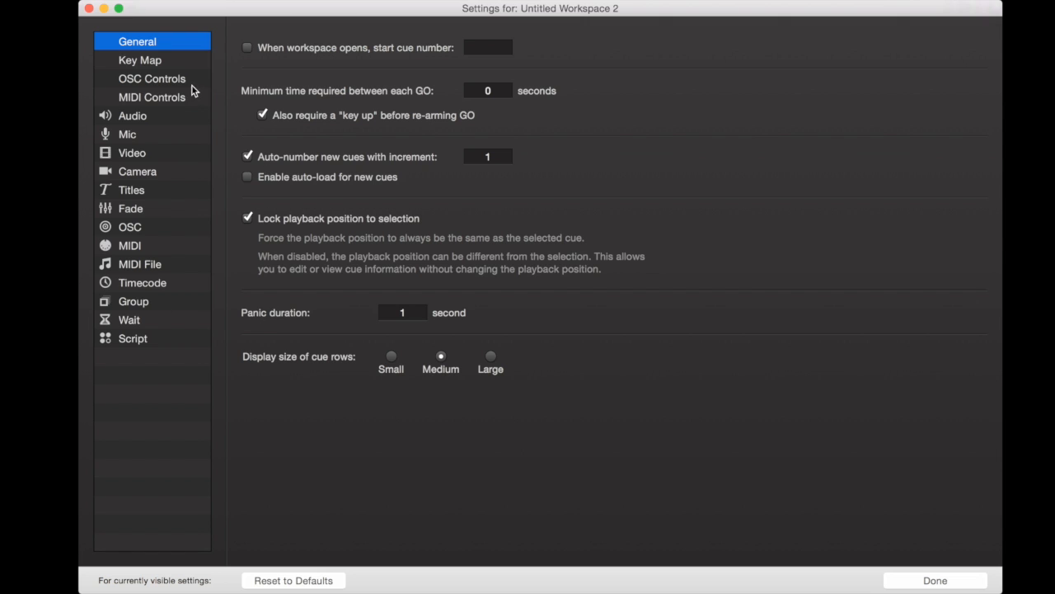
left_click(126, 305)
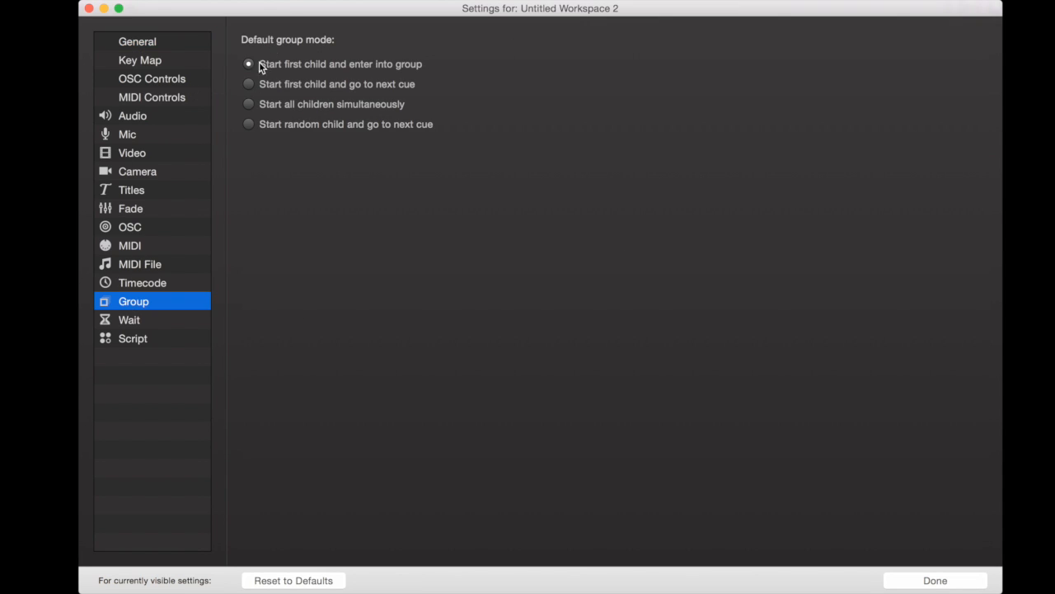
left_click(942, 586)
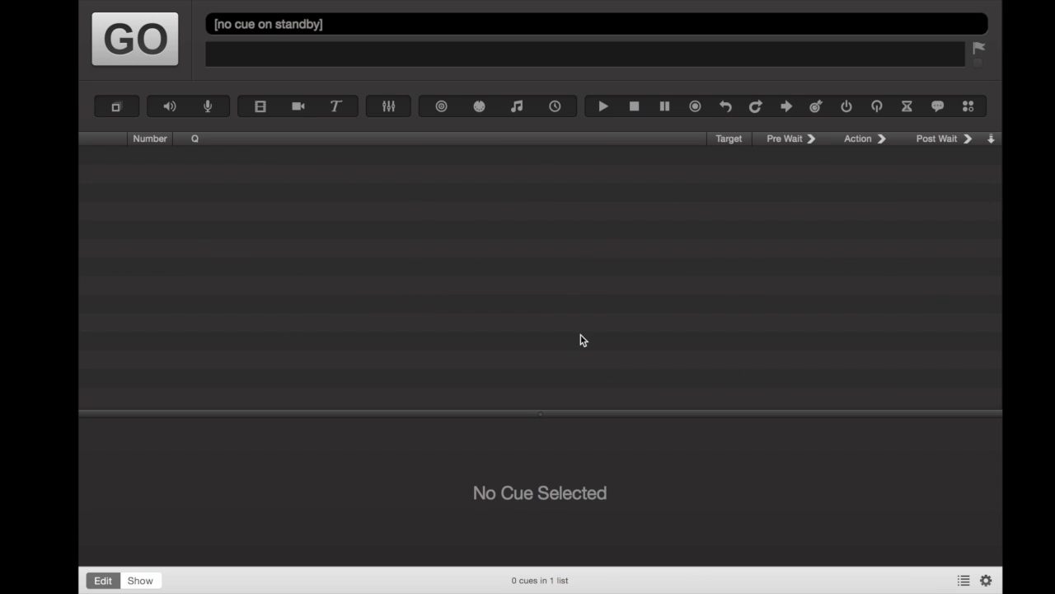
Create 13 empty group cues in the new workspace
key("super+0")
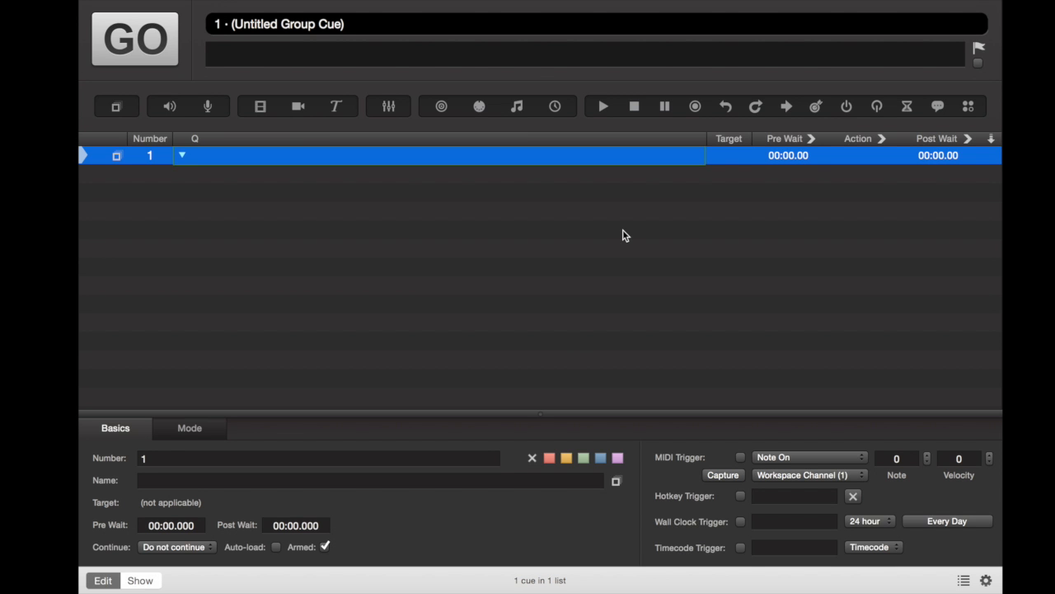
key("super+0")
key("super+0")
key("super+0")
key("super+0")
key("super+0")
key("super+0")
key("super+0")
key("super+0")
key("super+0")
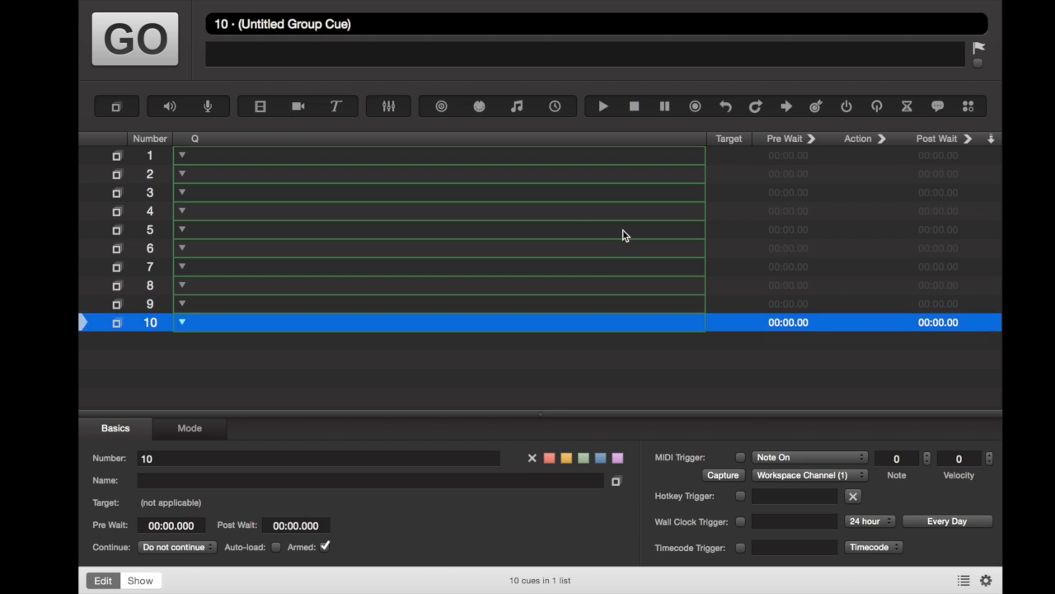
key("super+0")
key("super+0")
key("super+0")
Name the first two group cues preshow and fade preshow
double_click(442, 155)
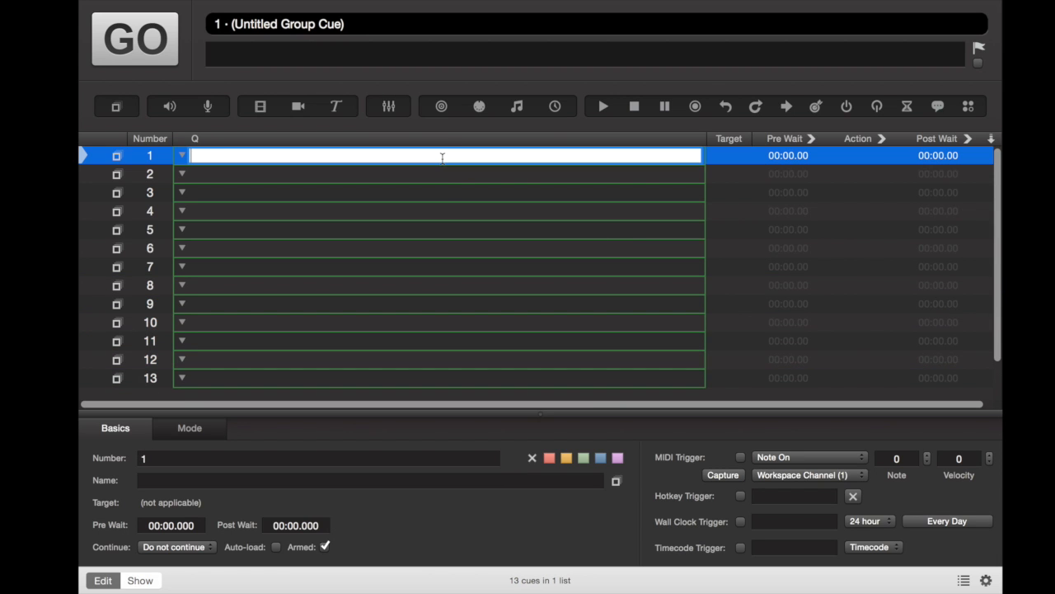
type("preshow")
key("Return")
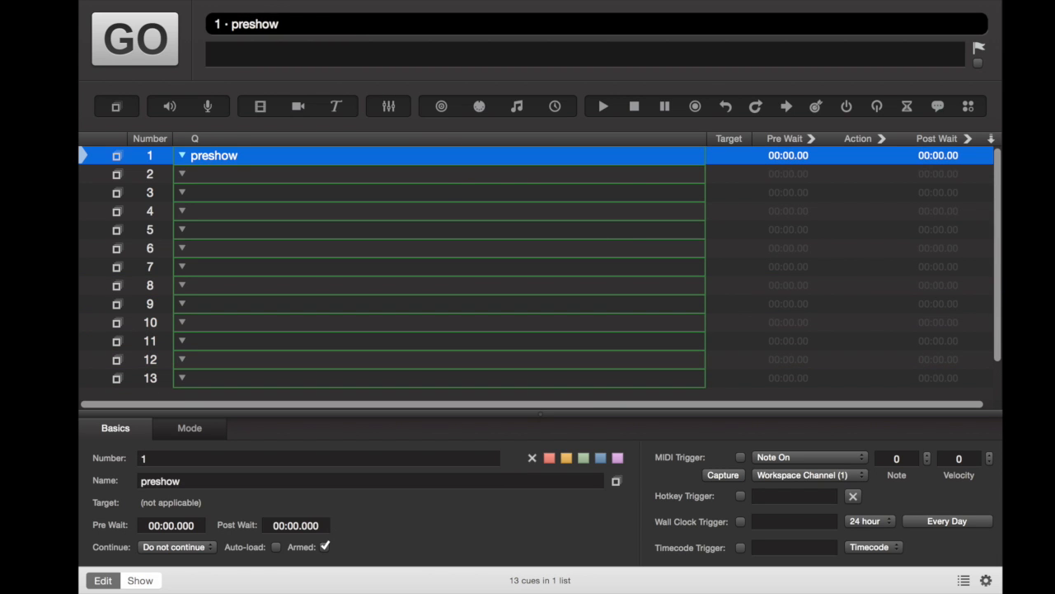
double_click(428, 175)
type("f")
type("ade preshow")
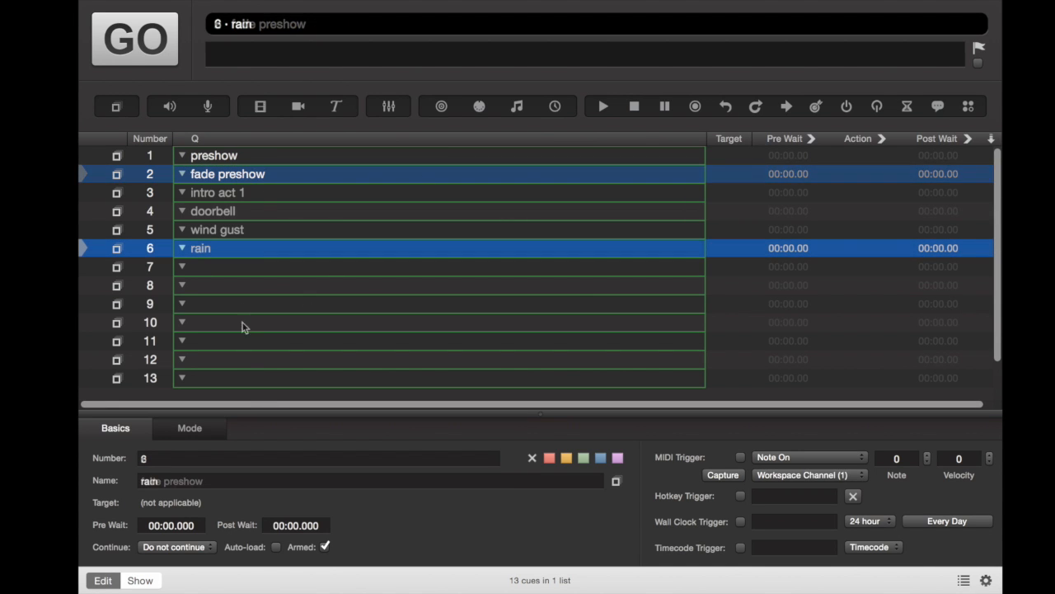
Select the preshow group cue and check its playback mode
left_click(280, 154)
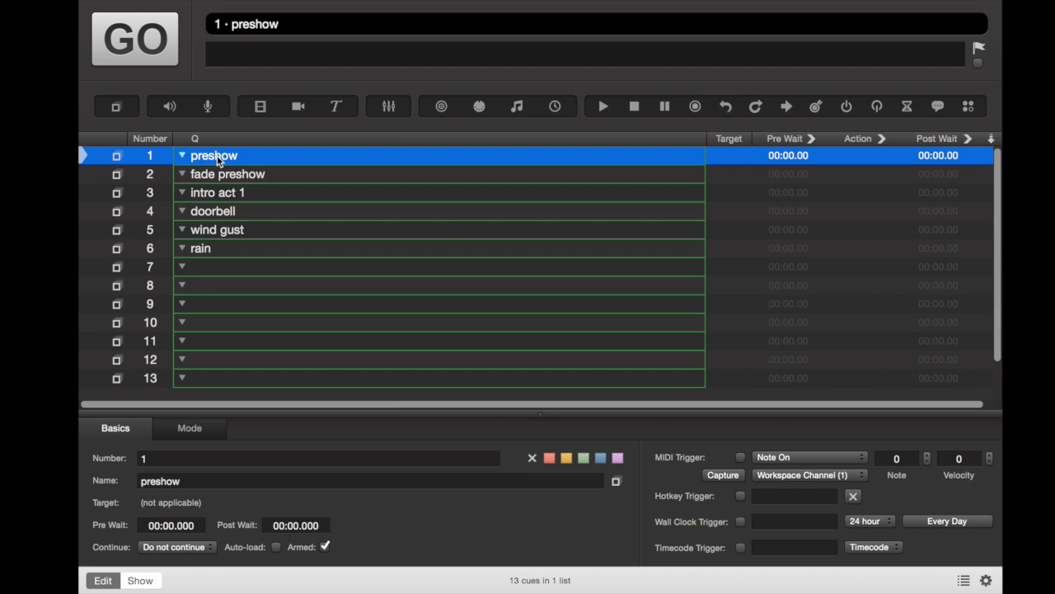
left_click(190, 427)
left_click(155, 485)
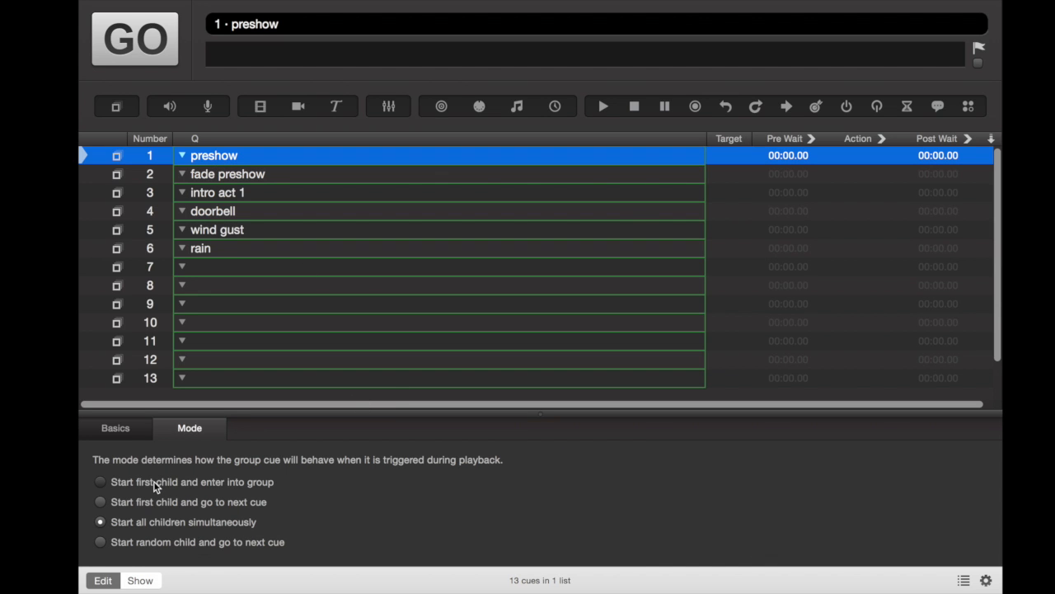
Switch to the finished show workspace and scroll through its grouped cue list
left_click(268, 178)
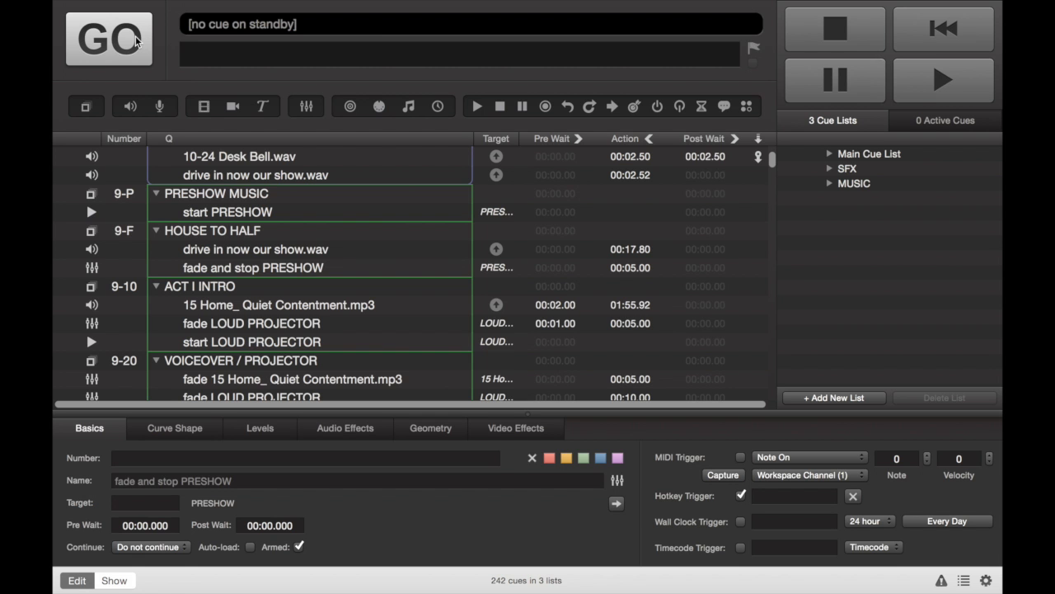
scroll(321, 303, "up", 2)
scroll(321, 303, "down", 15)
scroll(324, 304, "down", 20)
scroll(324, 305, "down", 1)
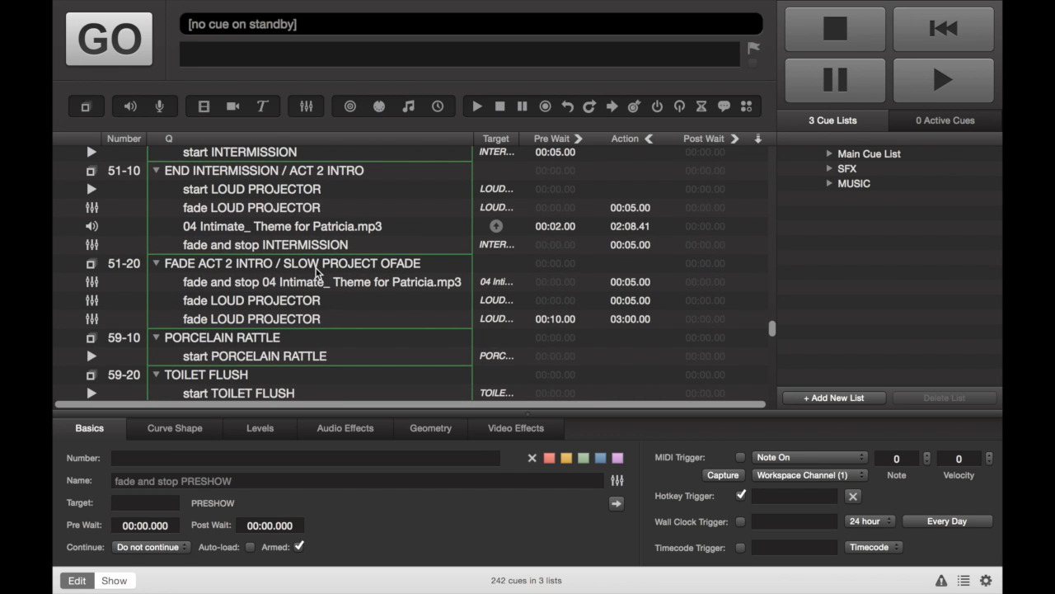